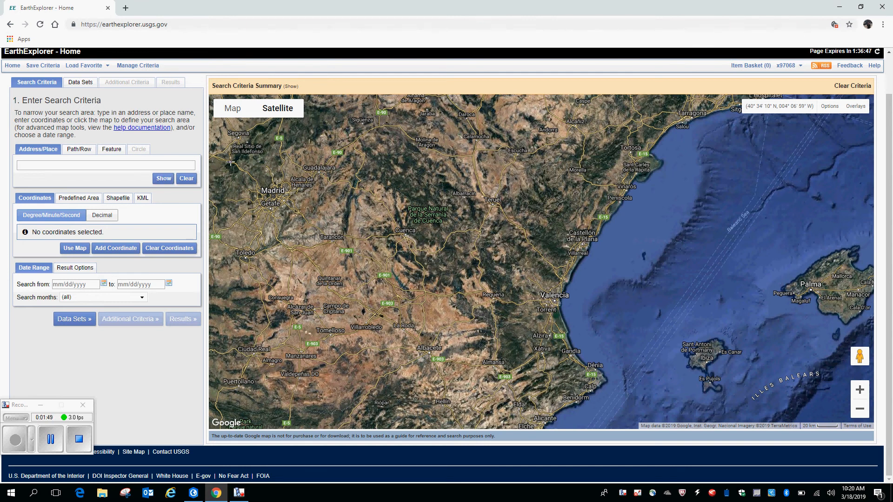
Outline a four-corner search area around Valencia, from about 39°06' to 39°47' N and 0°51' W to 0°08' E
scroll(885, 220, up, 1)
scroll(886, 221, up, 1)
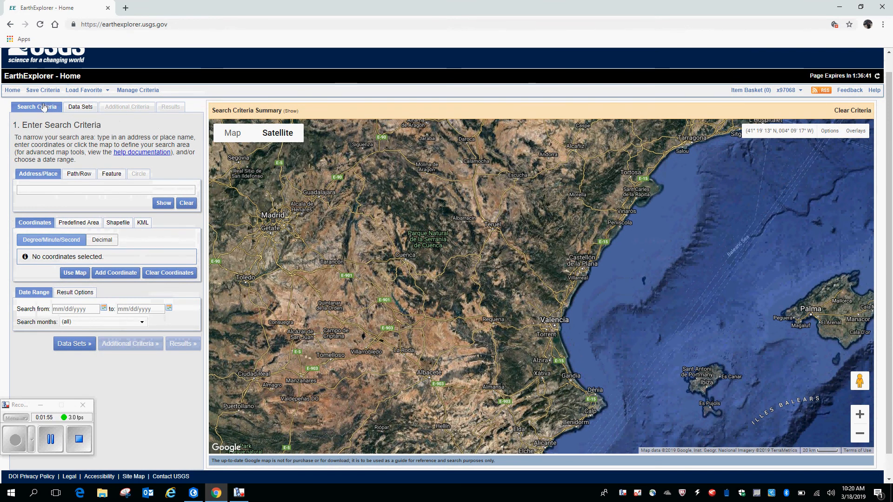
click(515, 365)
click(599, 365)
click(591, 291)
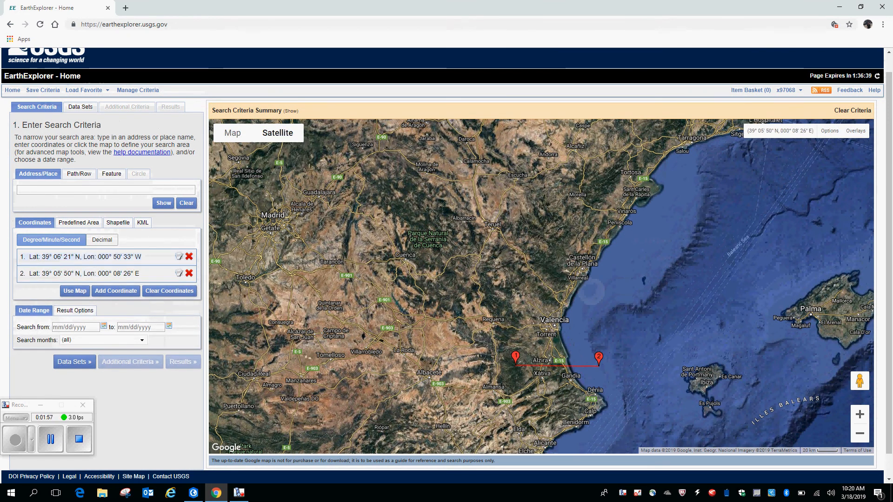
click(525, 299)
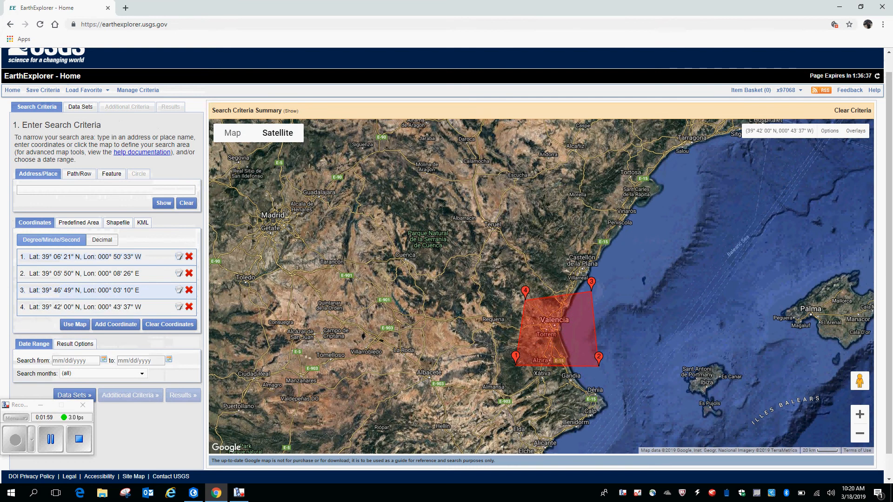
Square up the search area by moving its northwest corner to about 39°48' N, 0°53' W and both eastern corners west to about 0° longitude
drag(525, 293, 513, 283)
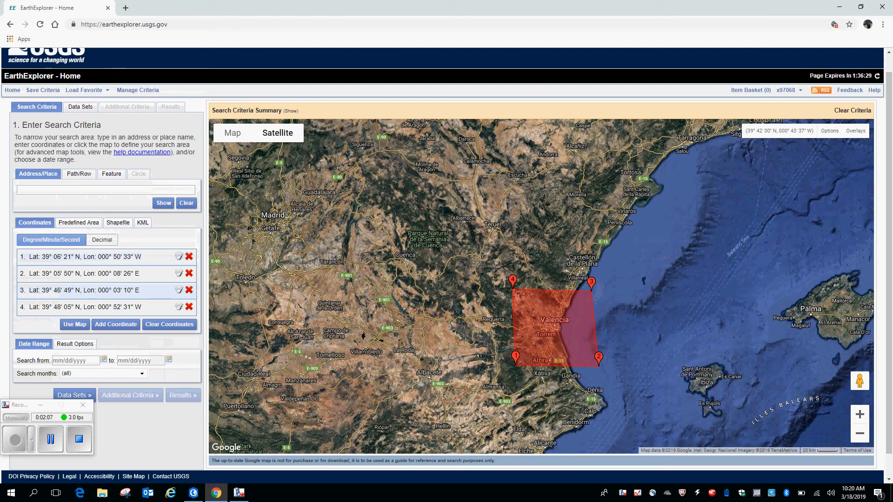
drag(599, 357, 585, 357)
drag(590, 283, 584, 283)
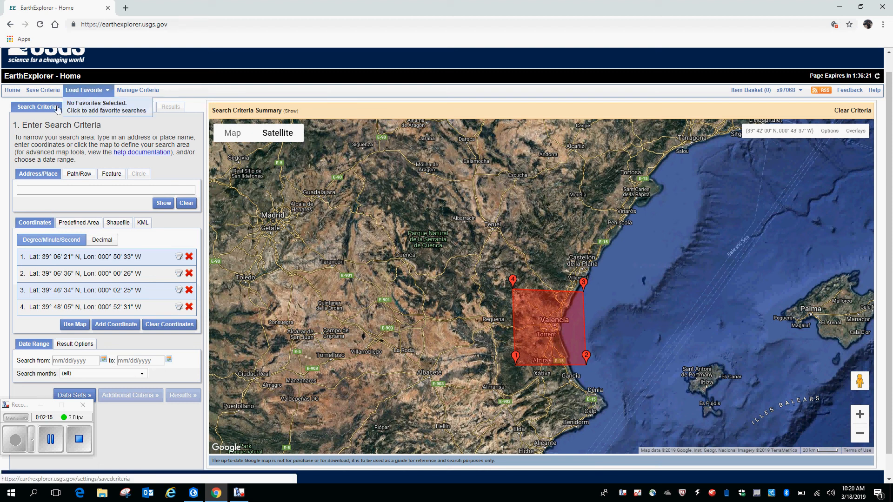
Go to the data set selection and browse the data sets in the Commercial Satellites category
click(87, 108)
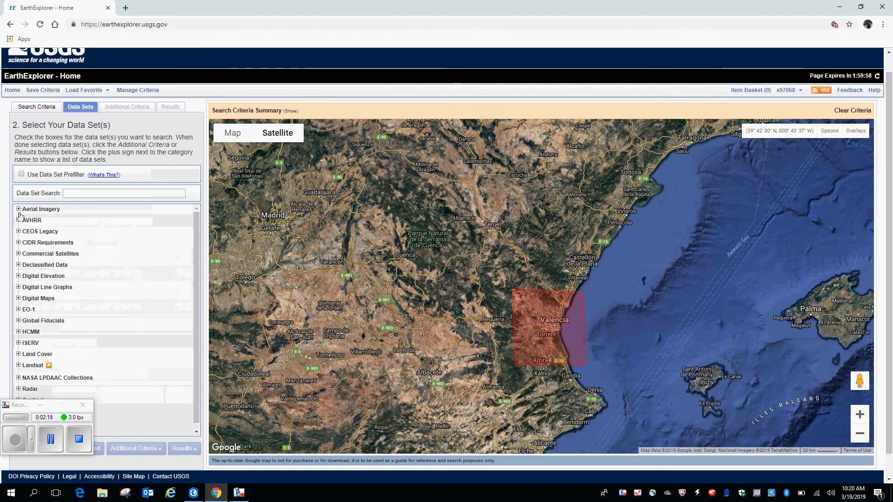
scroll(19, 215, up, 1)
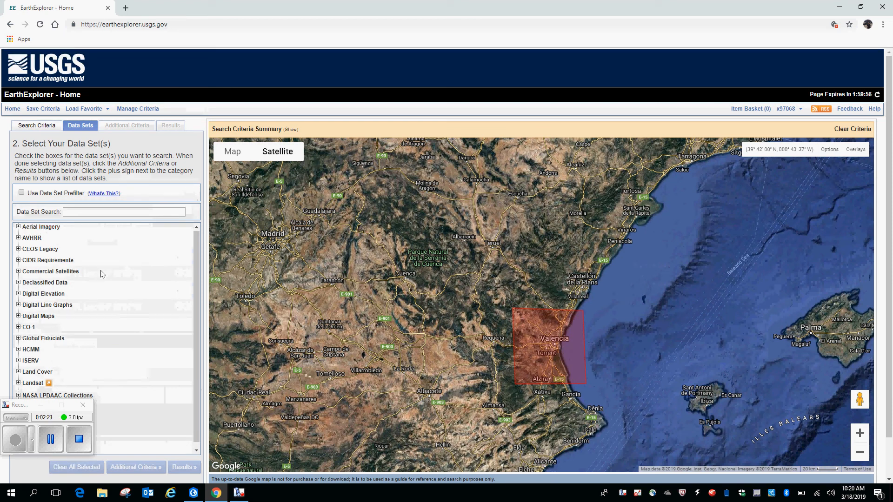
click(18, 271)
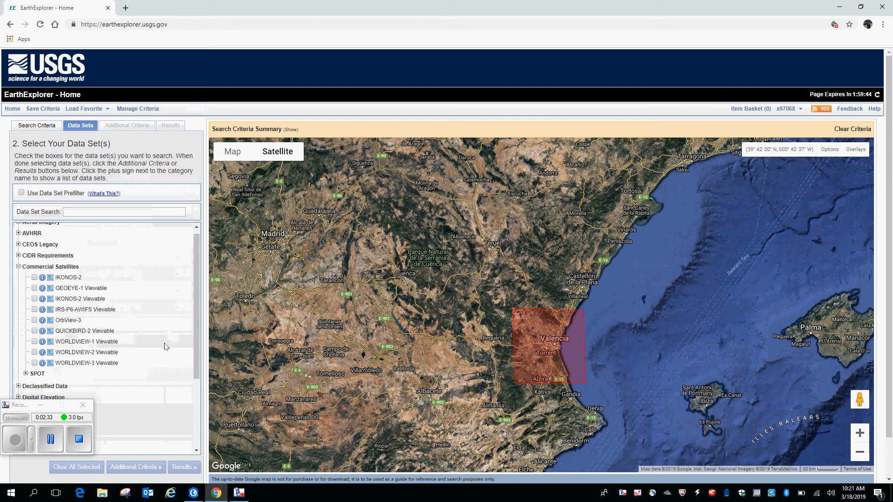
scroll(166, 346, down, 3)
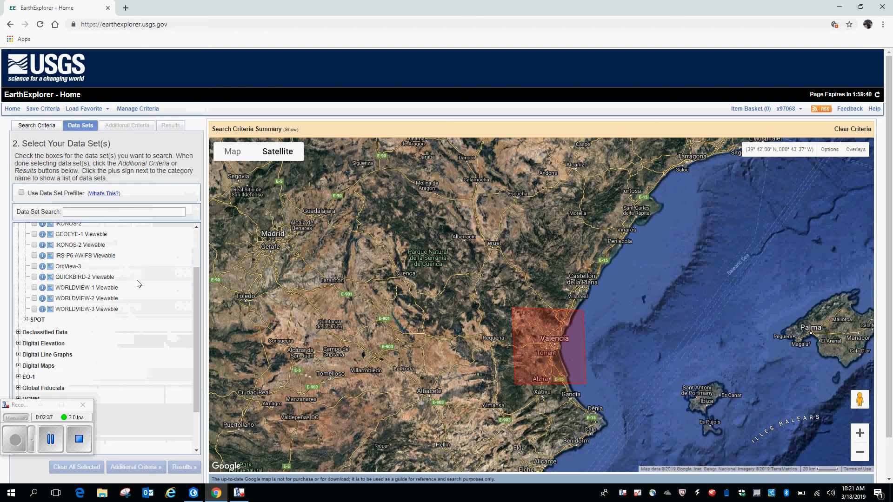
scroll(142, 323, down, 1)
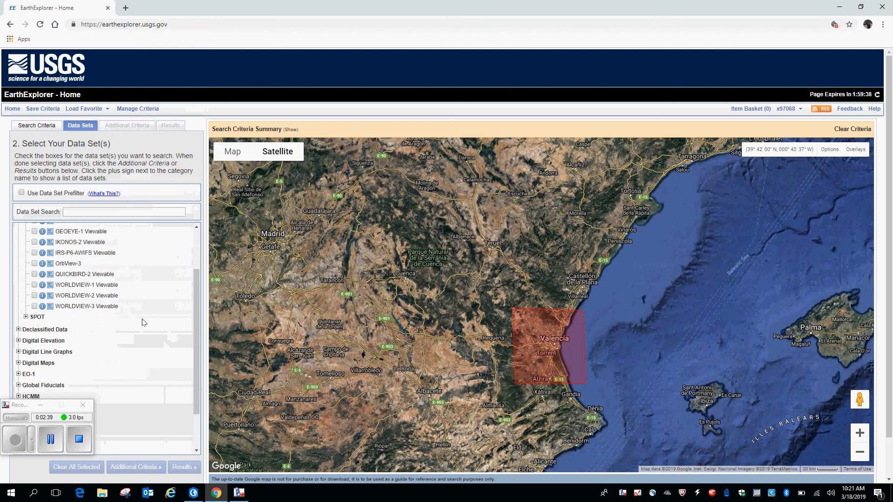
scroll(141, 322, down, 4)
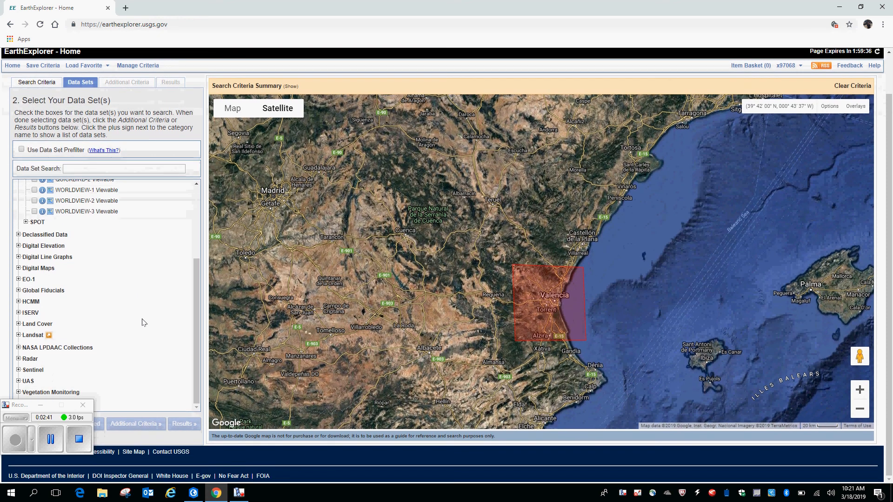
Select Landsat 8 OLI/TIRS C1 Level-1 from Landsat Collection 1 Level-1 and look over the Landsat Legacy data sets
click(19, 335)
scroll(126, 330, down, 3)
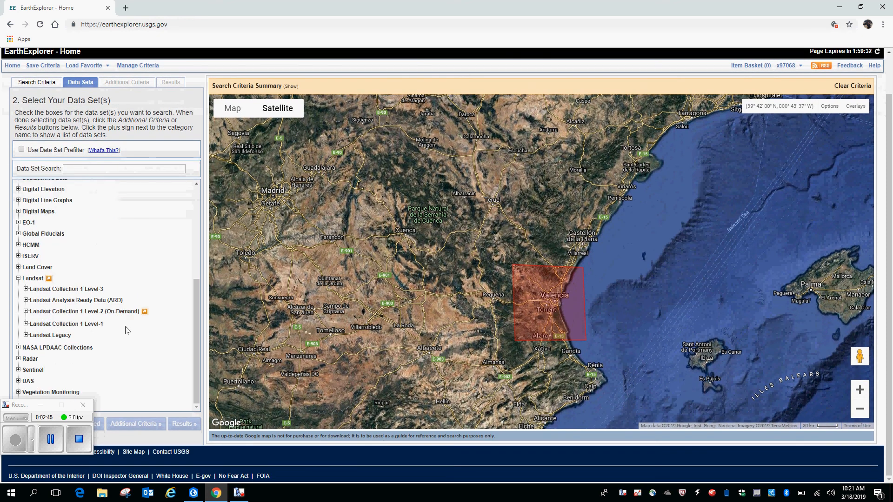
click(25, 324)
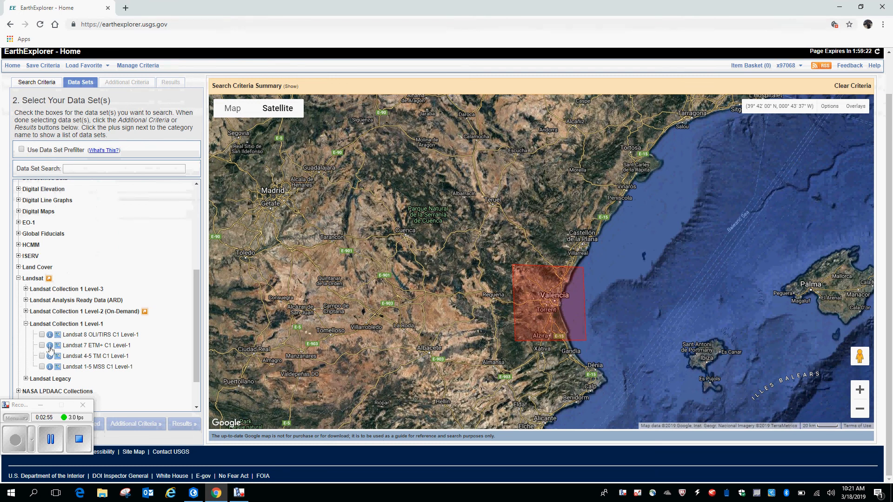
scroll(49, 349, down, 1)
click(26, 340)
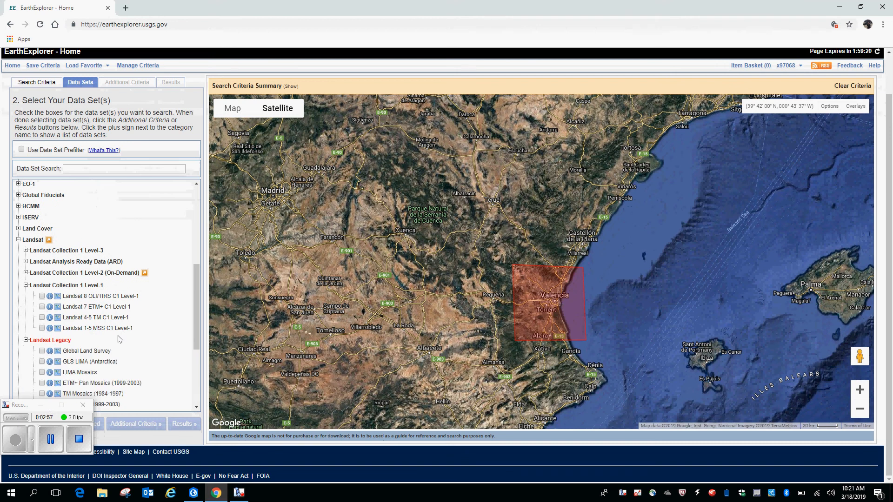
scroll(135, 339, down, 2)
scroll(135, 340, up, 2)
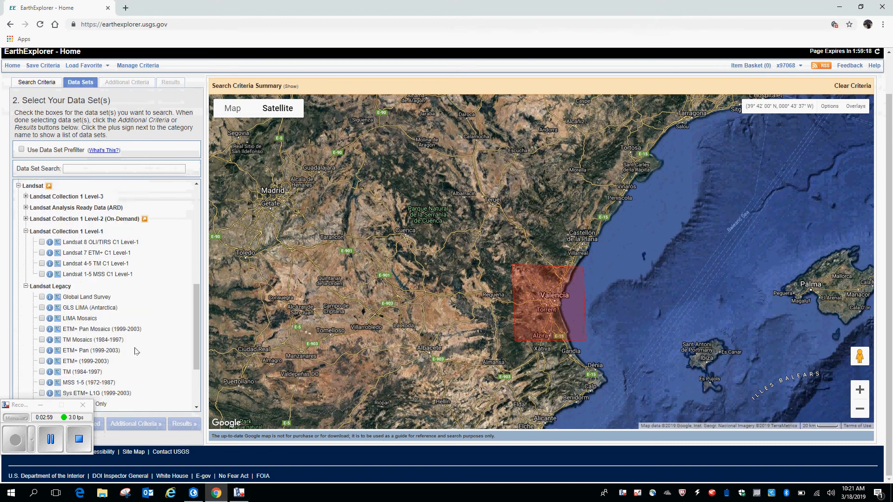
click(42, 261)
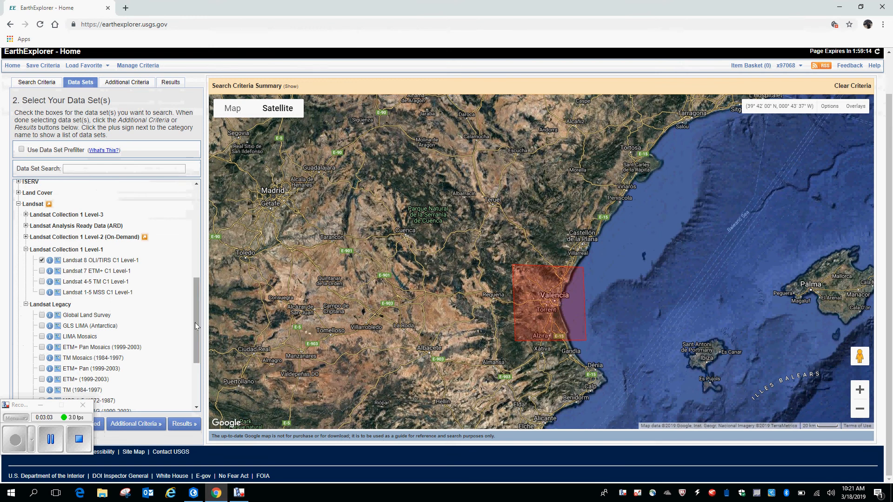
drag(197, 326, 174, 285)
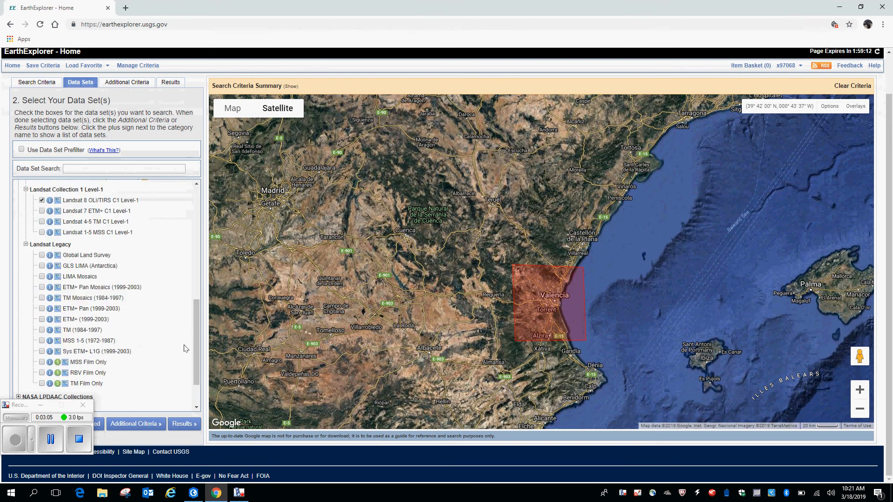
Limit land and scene cloud cover to less than 30% and run the Landsat 8 search
click(131, 84)
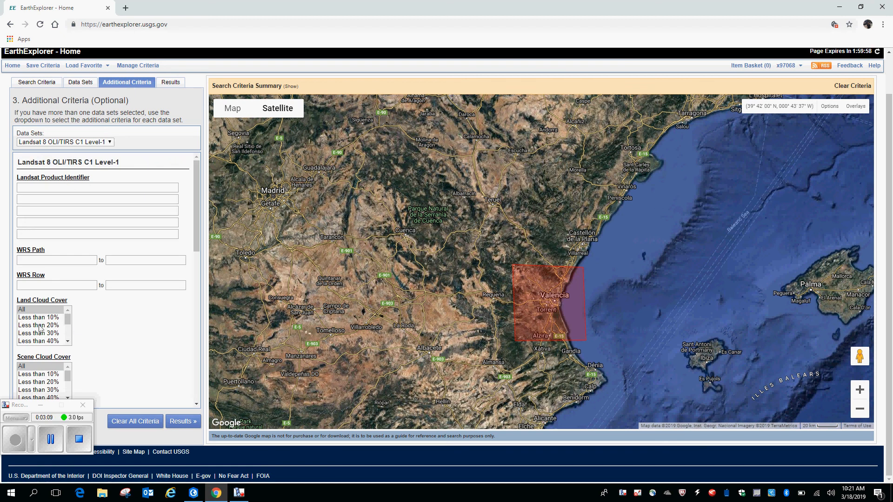
click(41, 326)
click(40, 333)
click(26, 390)
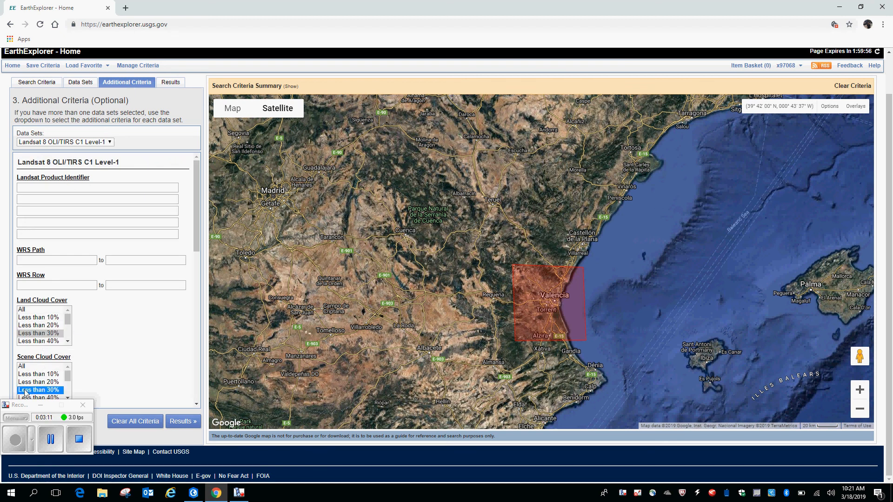
click(182, 422)
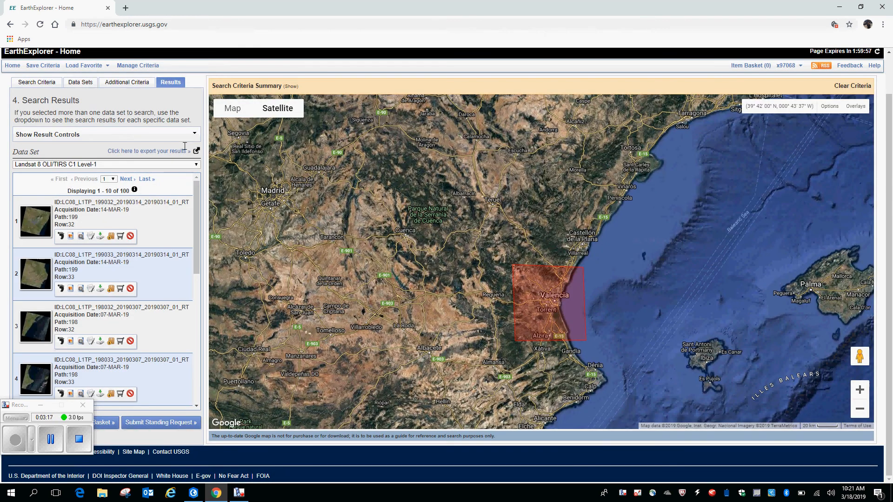
Compare the footprints of the first three scenes with the Valencia search area and hide them again
click(60, 237)
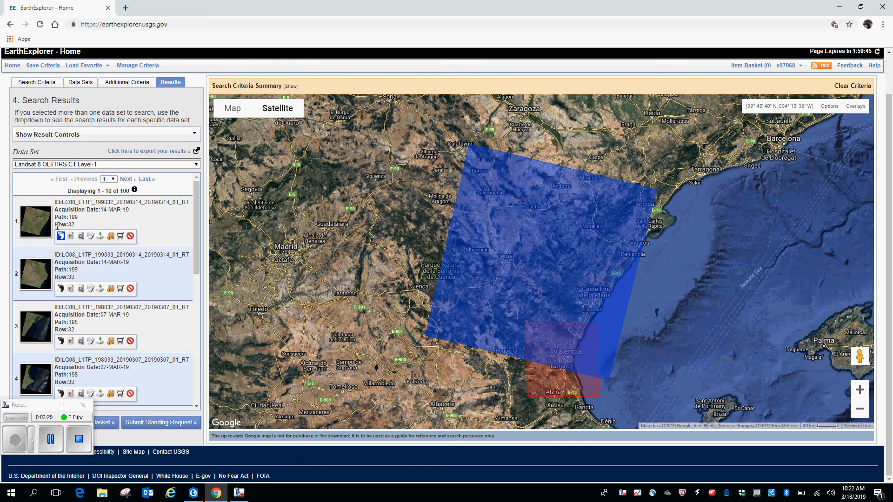
click(61, 289)
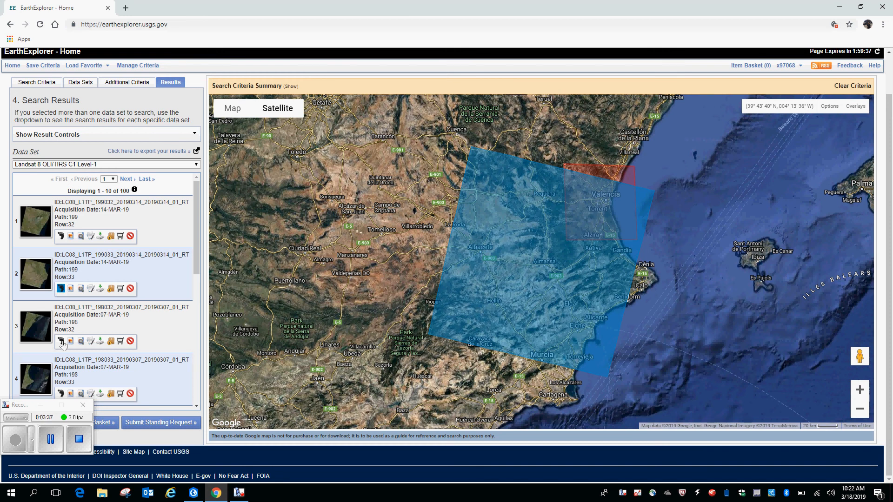
click(61, 341)
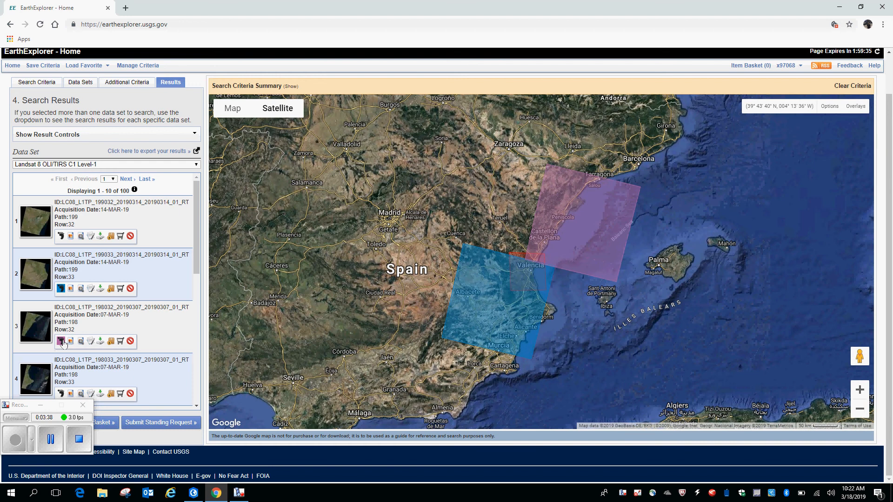
click(60, 289)
click(61, 342)
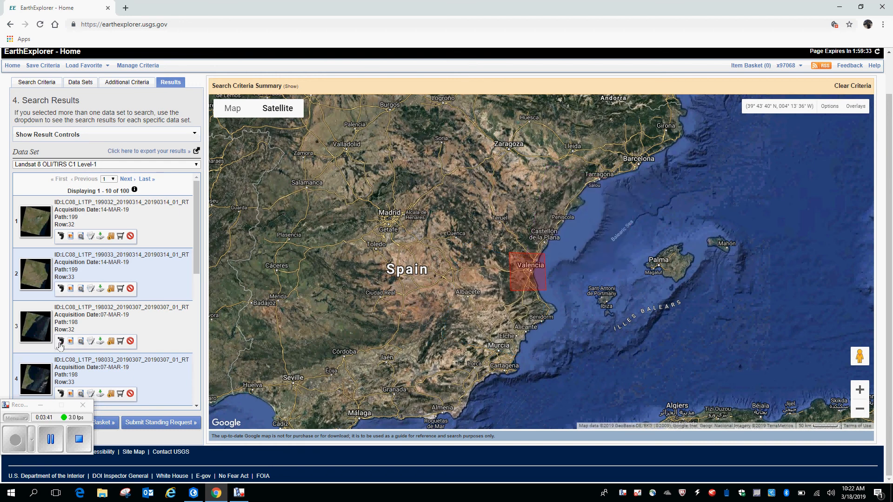
Check the footprint of the 07-MAR-19 scene at path 198, row 33 against the search area and hide it
scroll(60, 345, down, 1)
click(60, 343)
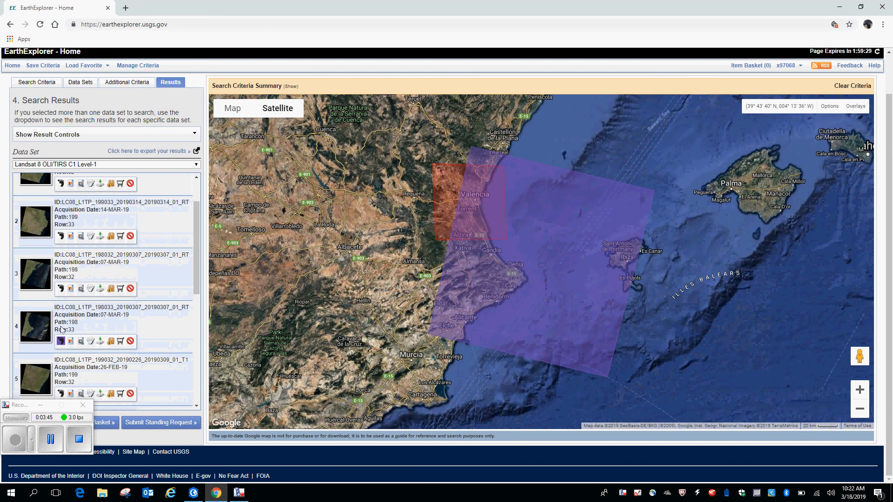
click(59, 343)
scroll(65, 290, up, 1)
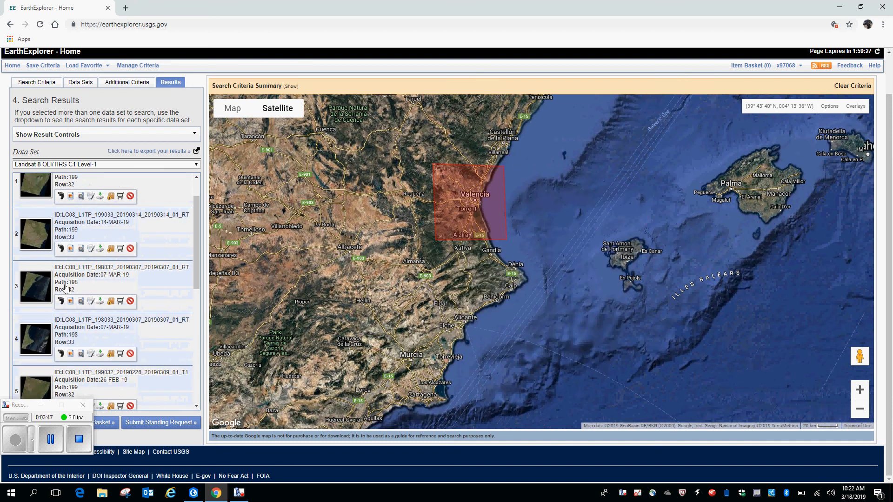
scroll(65, 289, up, 1)
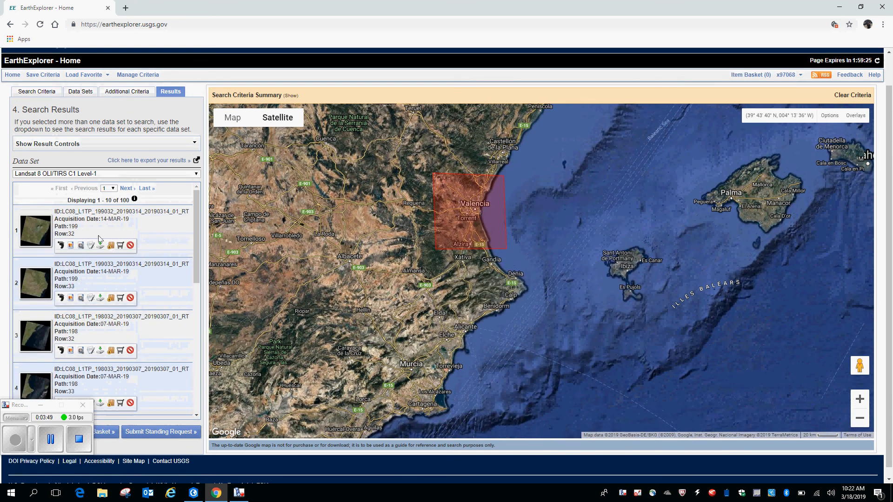
Recheck the footprint of the 14-MAR-19 scene at path 199, row 33 and preview its image
click(60, 297)
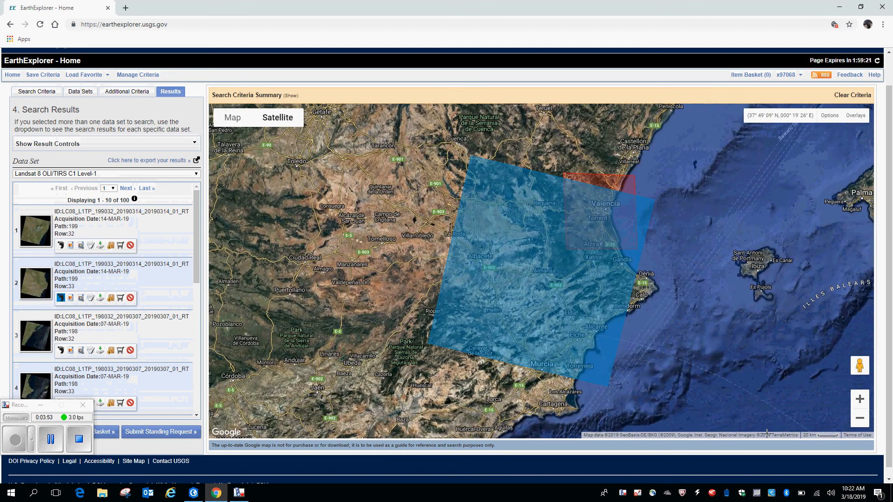
mouse_move(855, 499)
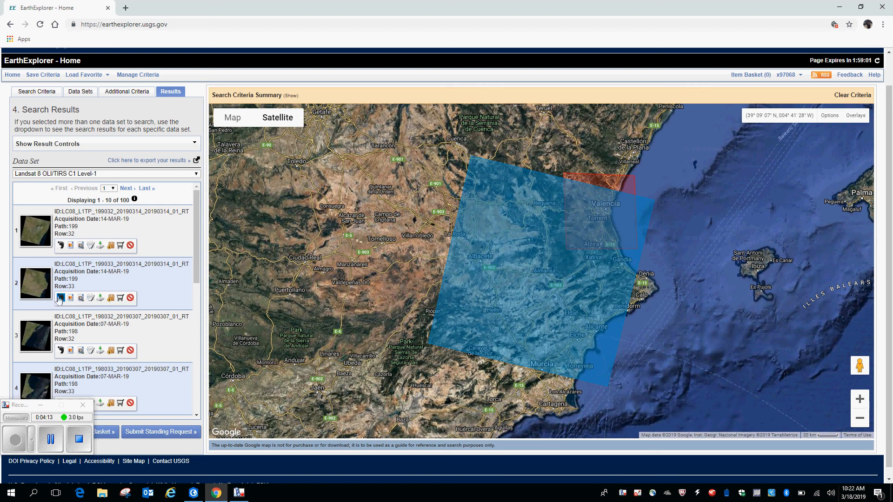
click(61, 299)
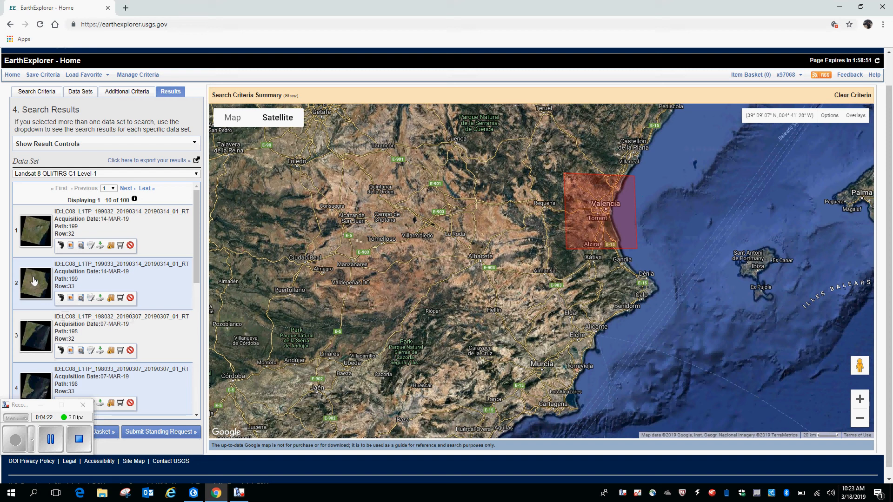
click(101, 299)
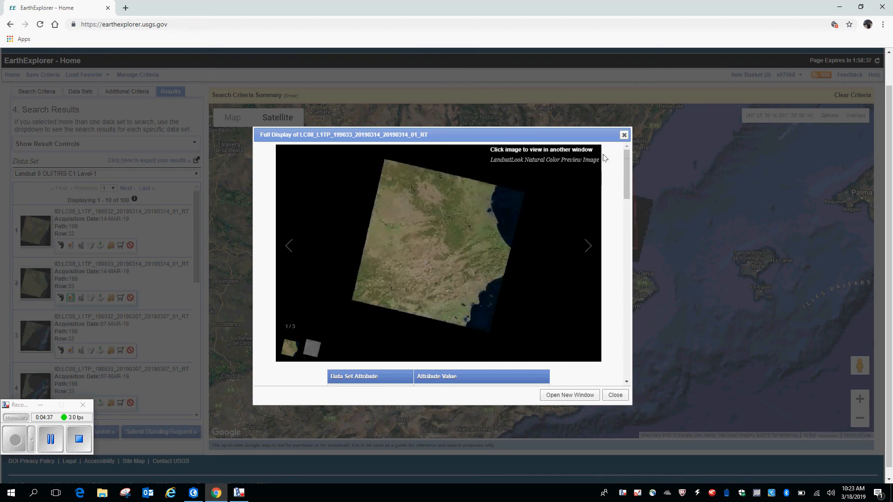
click(624, 135)
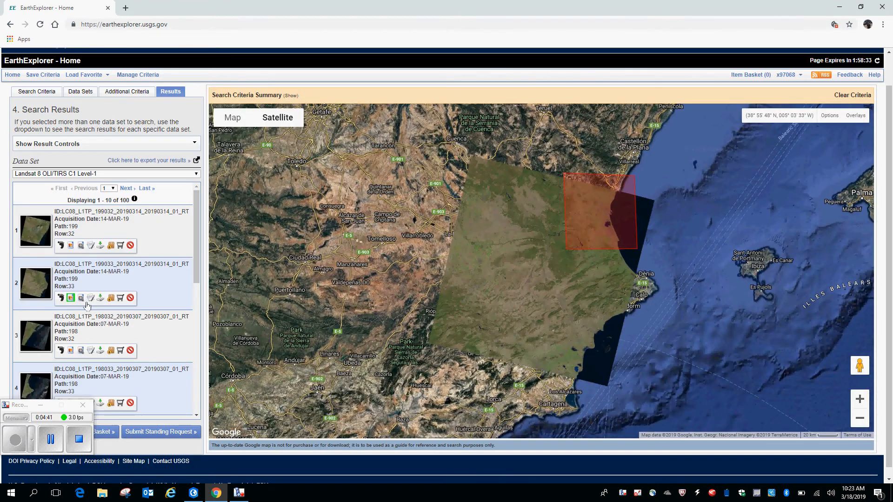
View the download options for the path 199, row 33 scene and close the browser to return to ArcGIS Pro
click(101, 298)
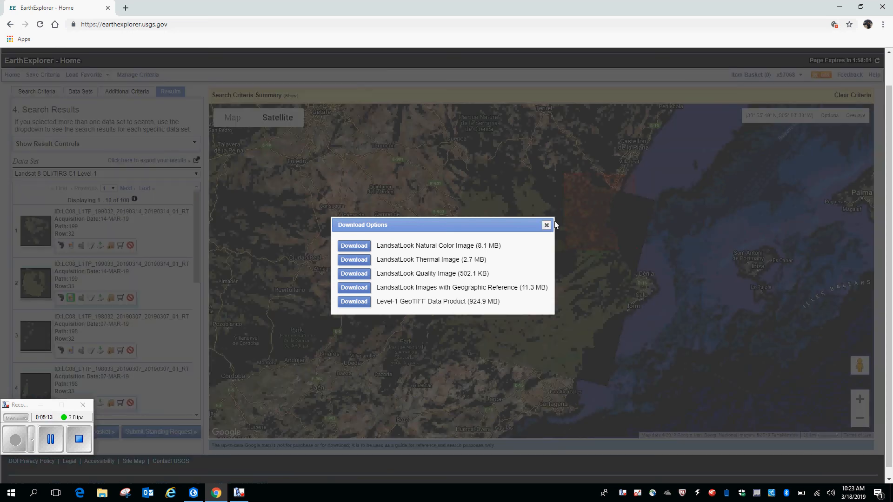
click(546, 227)
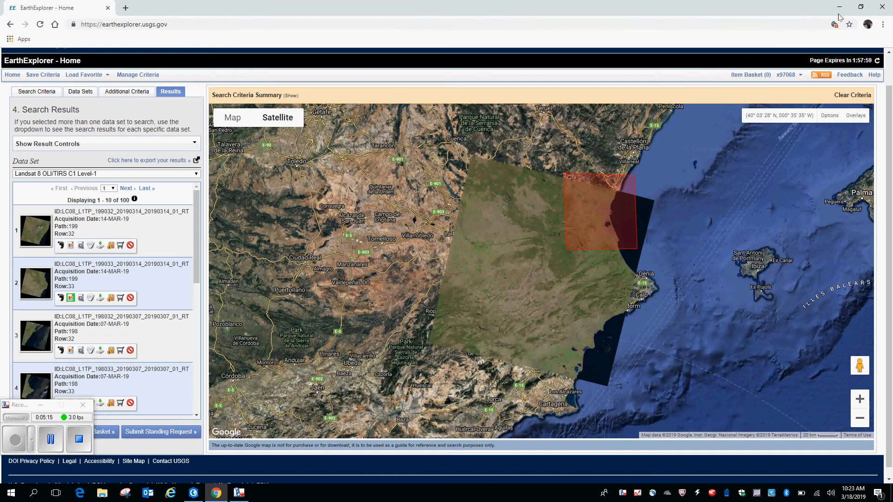
click(883, 7)
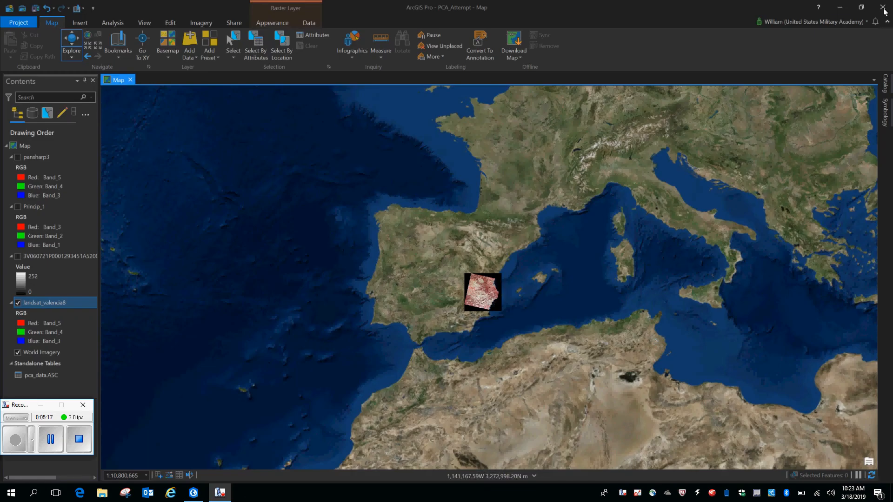
Open the Valencia_Landsat folder on the desktop, inspect the scene's band 5 image, and return to ArcGIS Pro
click(837, 6)
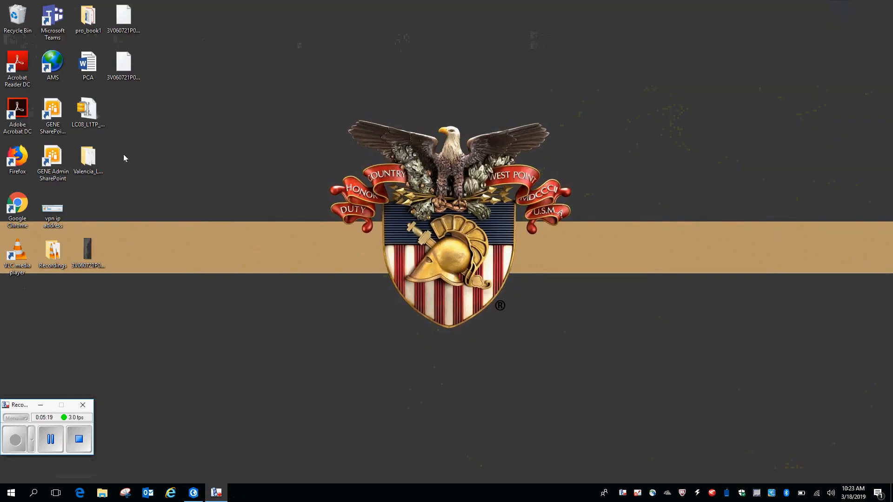
click(89, 164)
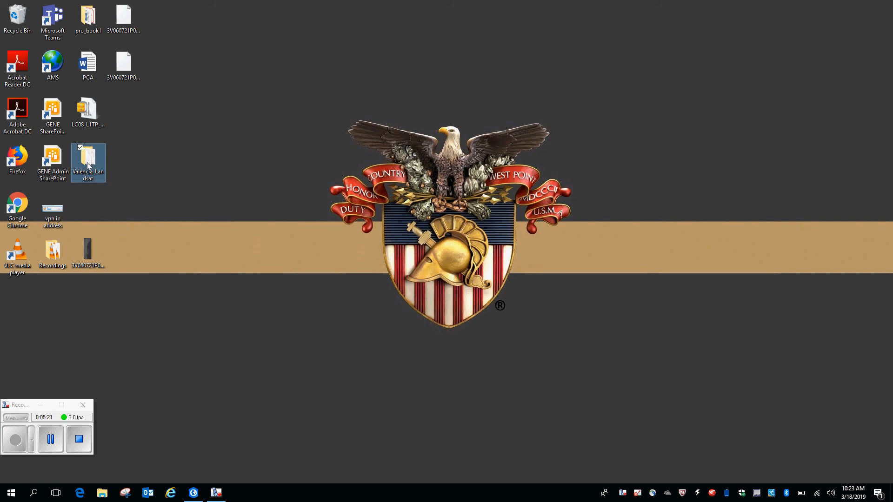
double_click(88, 164)
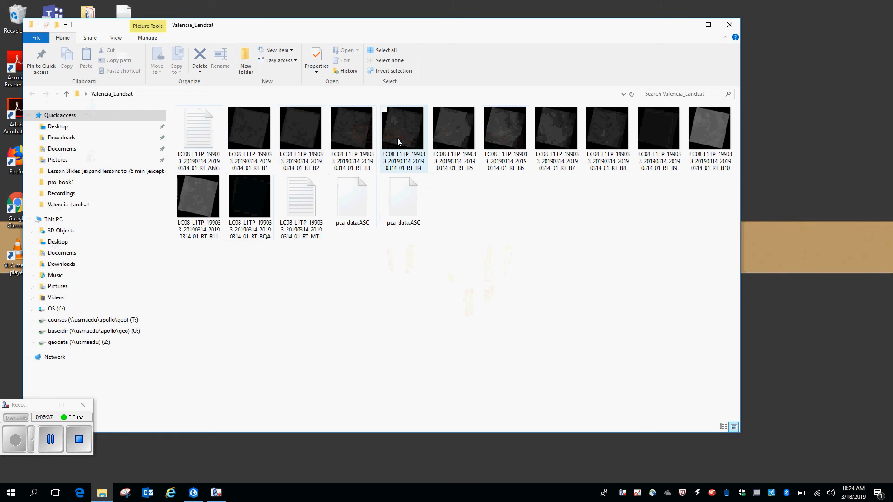
double_click(457, 128)
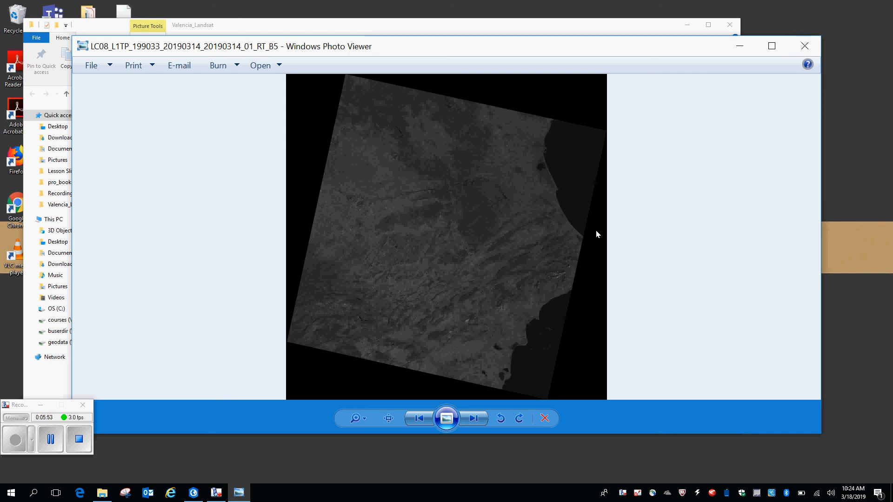
click(810, 46)
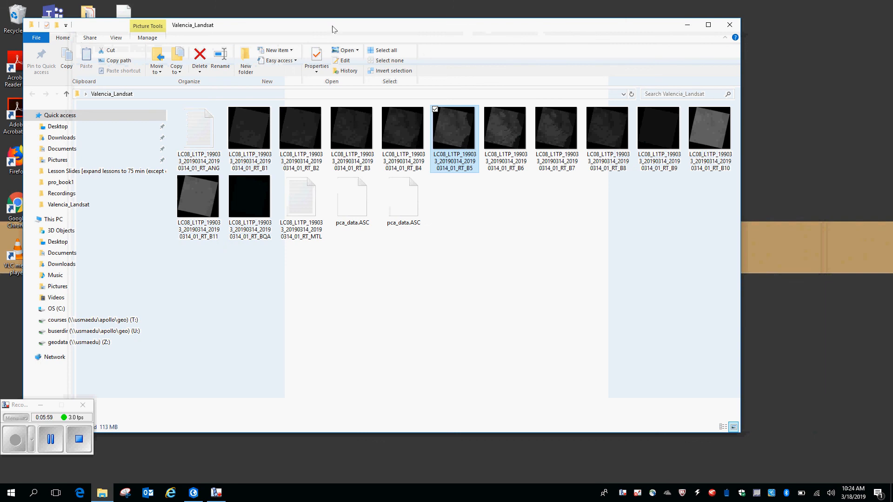
click(729, 25)
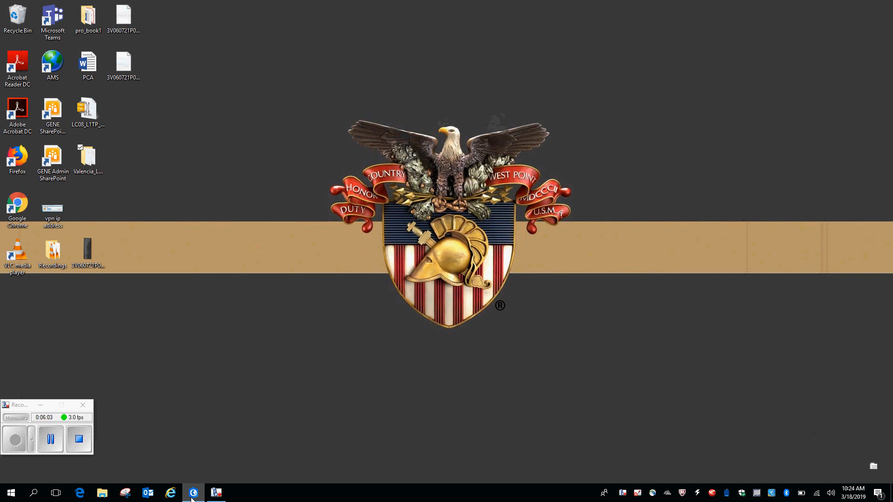
click(193, 492)
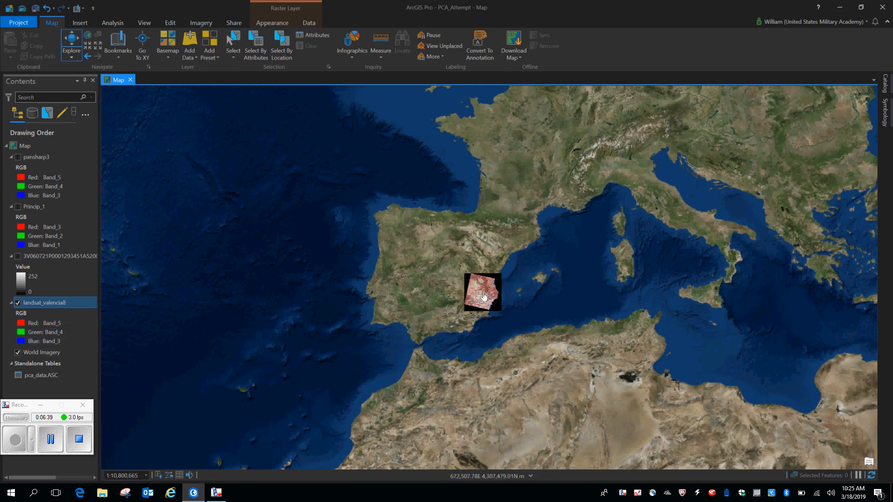
Examine the landsat_valencia8 image around Valencia's city and port at close range
scroll(484, 296, up, 10)
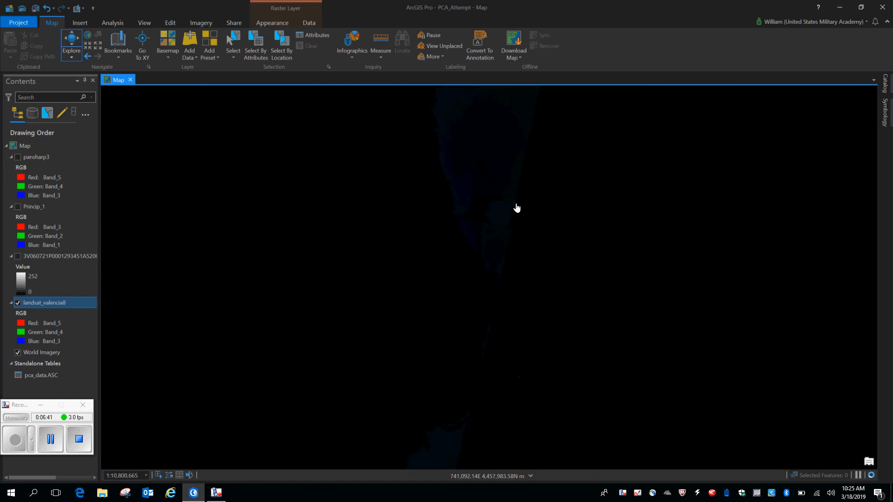
scroll(523, 268, down, 6)
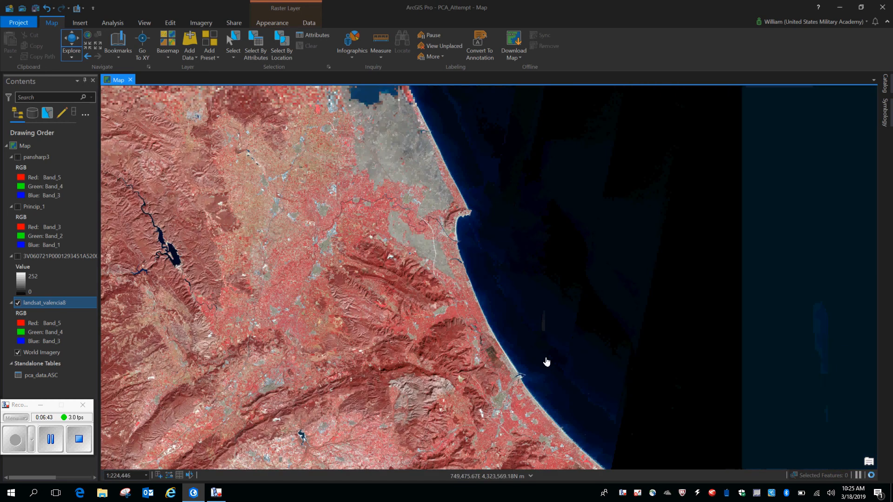
drag(547, 362, 561, 438)
drag(523, 267, 604, 399)
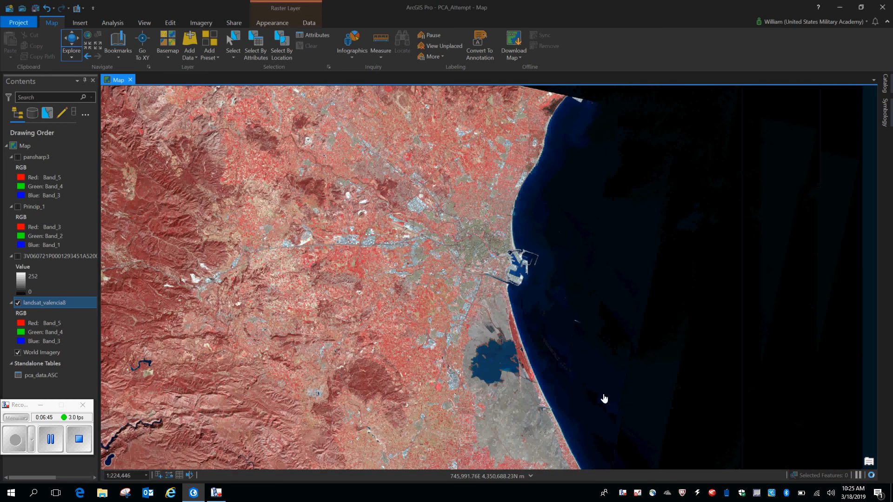
drag(545, 229, 557, 229)
scroll(557, 229, up, 3)
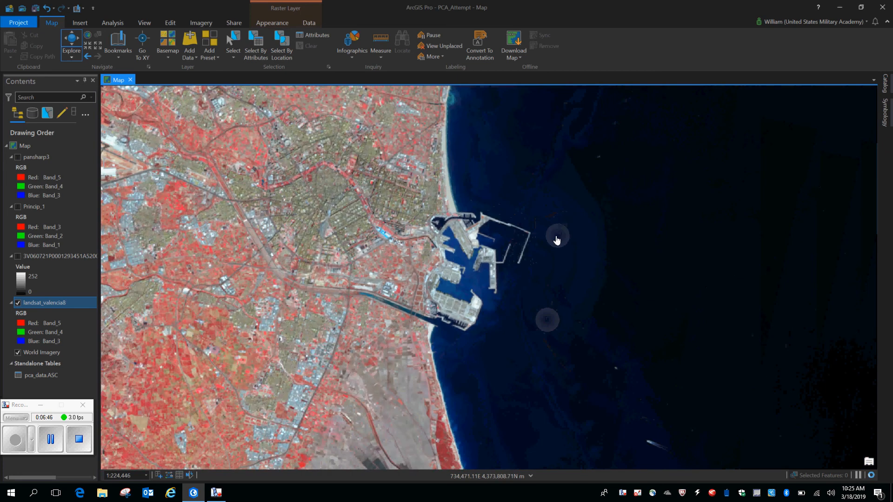
drag(562, 318, 572, 319)
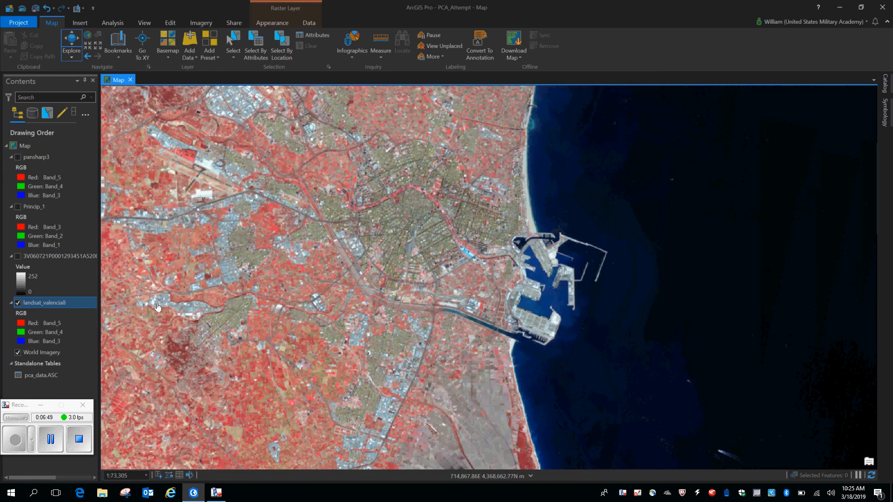
Set the landsat_valencia8 band combination to Band 4 for red, Band 3 for green and Band 2 for blue
click(54, 324)
click(55, 324)
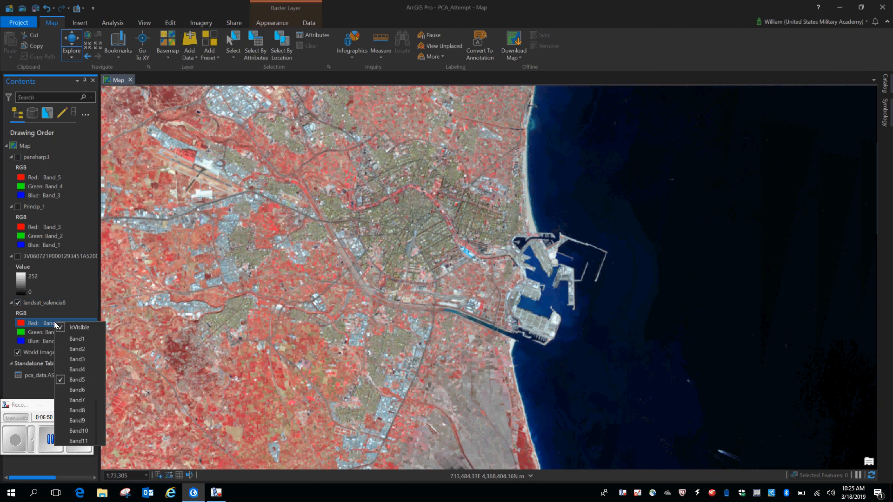
click(83, 370)
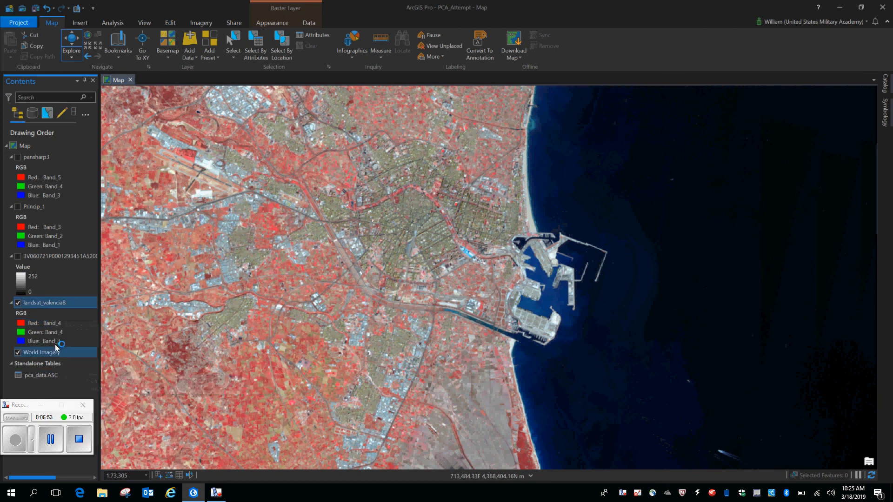
click(57, 333)
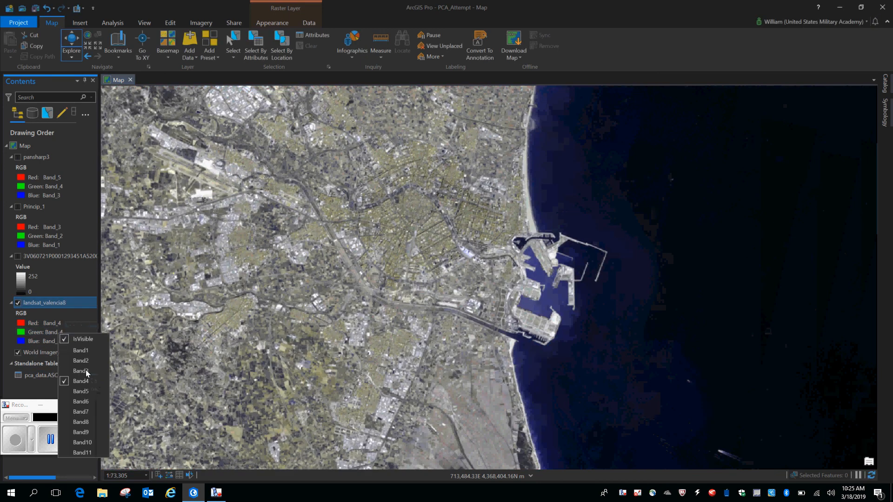
click(86, 371)
click(49, 342)
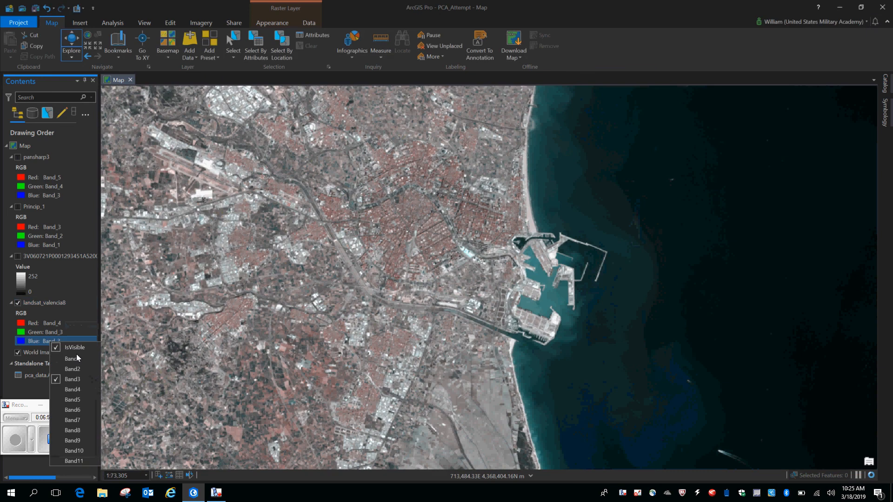
click(78, 369)
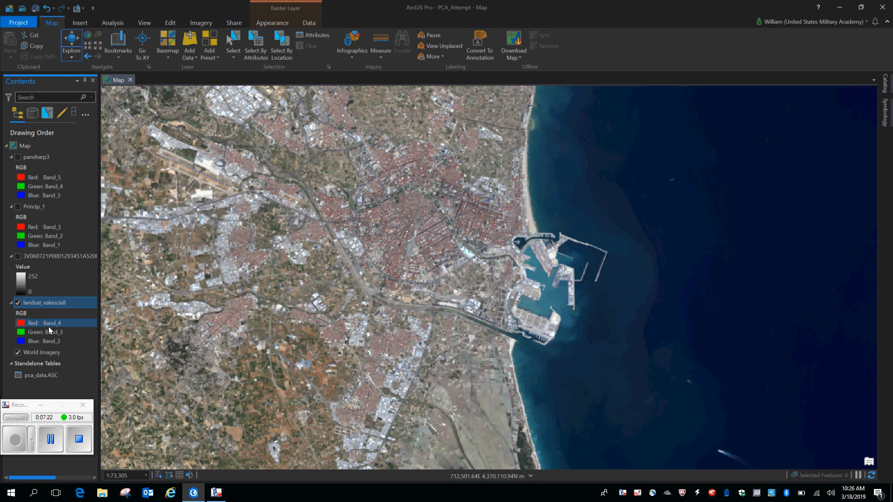
click(48, 326)
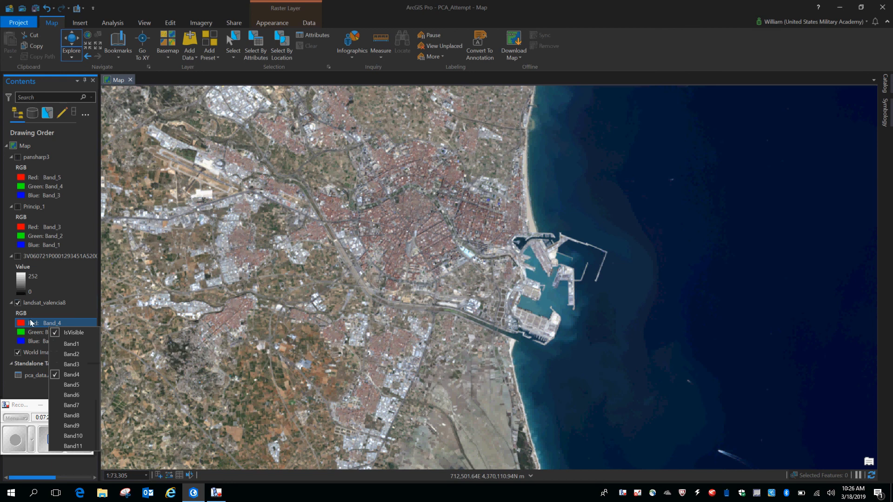
click(58, 303)
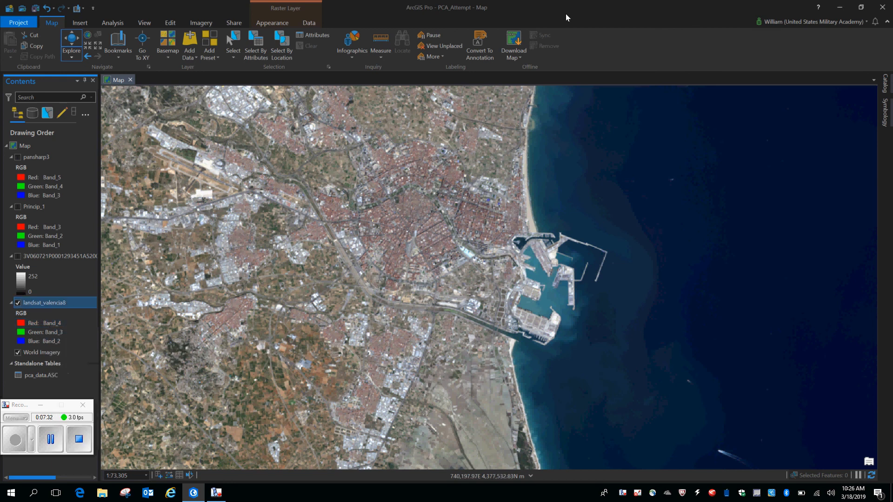
Search the geoprocessing tools for "composite" and open the Composite Bands tool
click(109, 23)
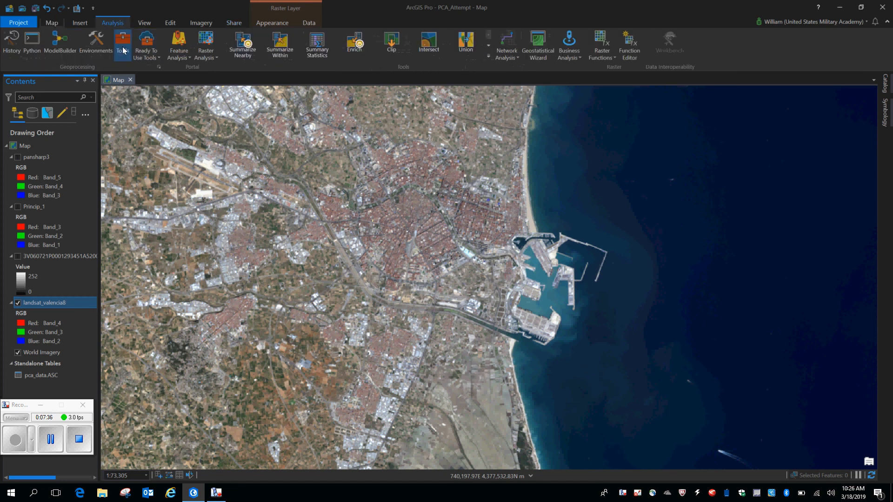
click(123, 50)
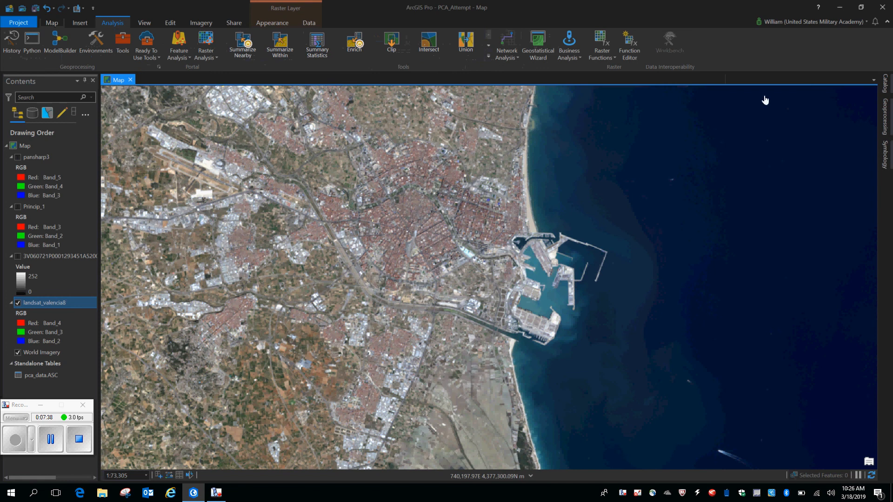
click(887, 118)
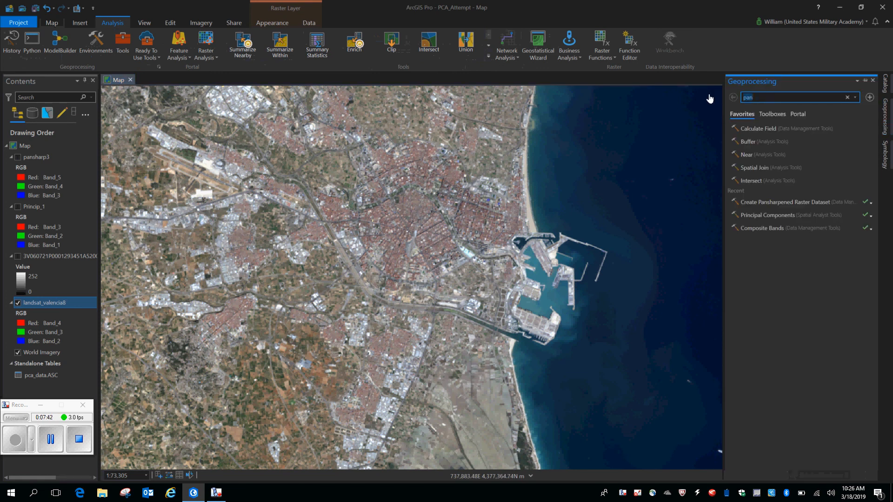
text(co)
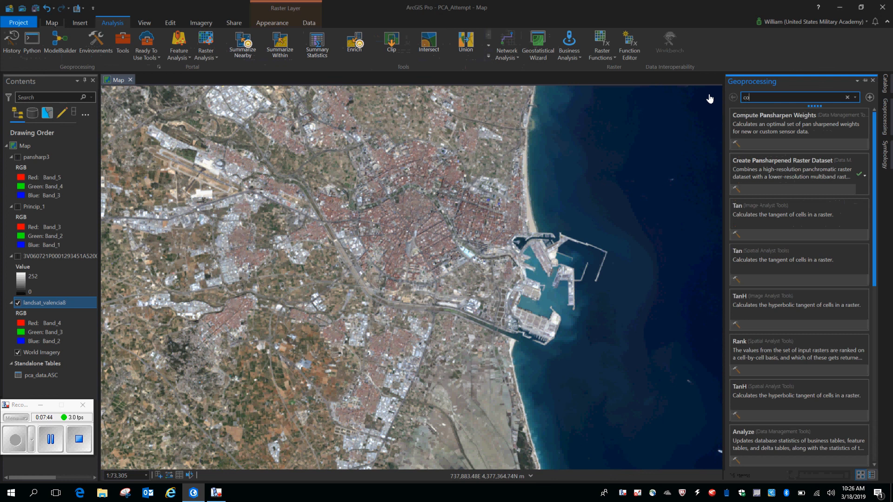
text(mposite)
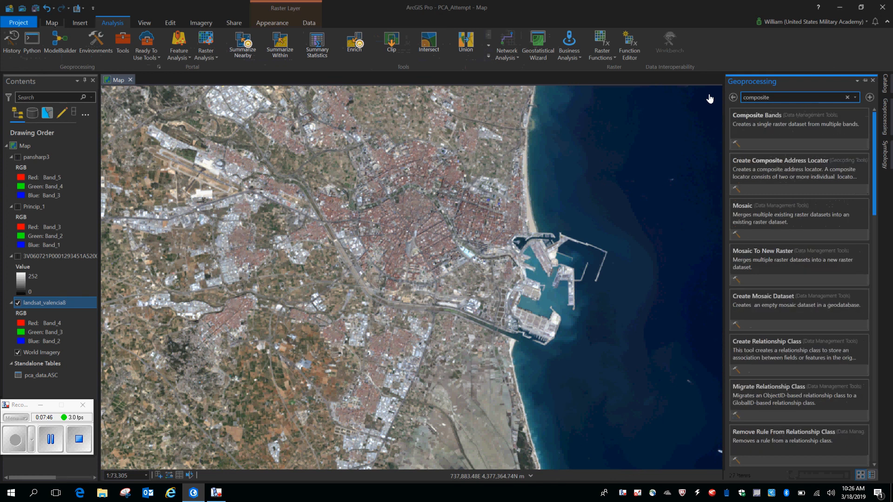
click(762, 116)
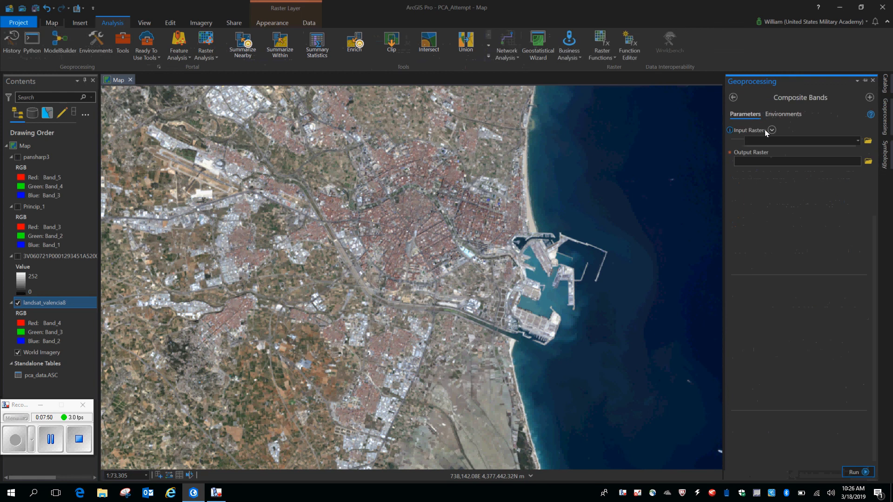
Browse the desktop's Valencia_Landsat folder for Composite Bands input rasters, review the band files, and close the browser without choosing any
click(858, 141)
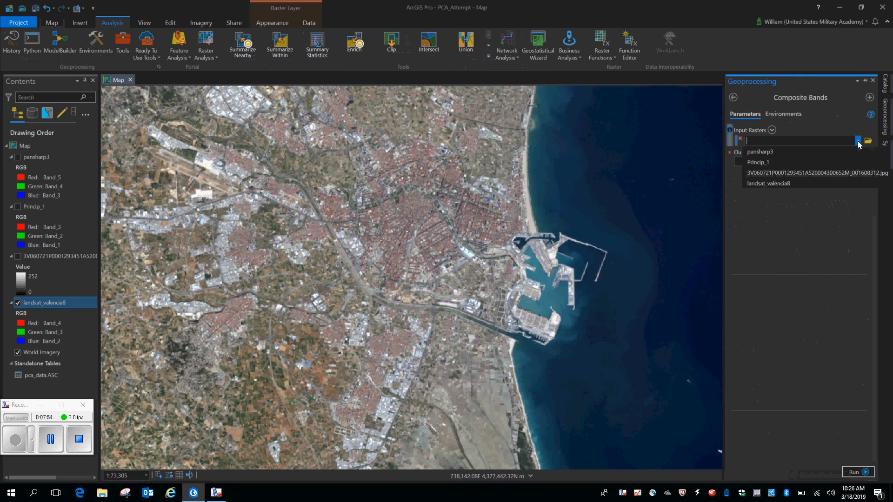
click(858, 141)
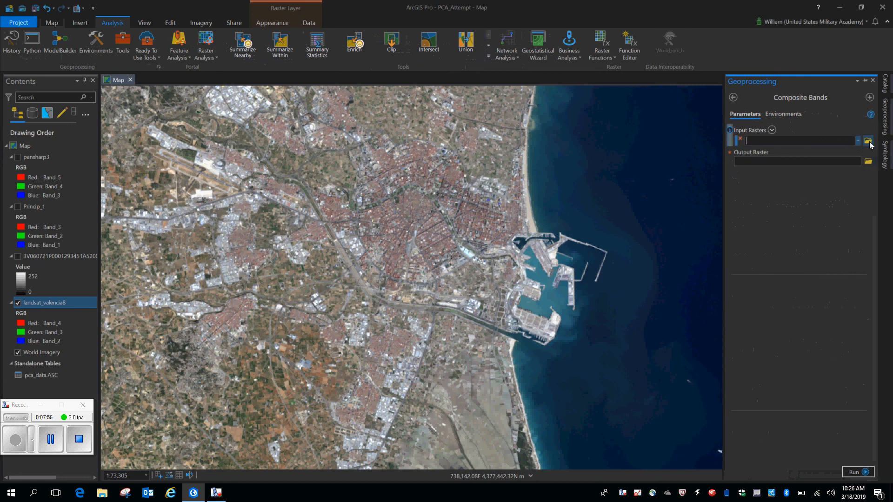
click(868, 141)
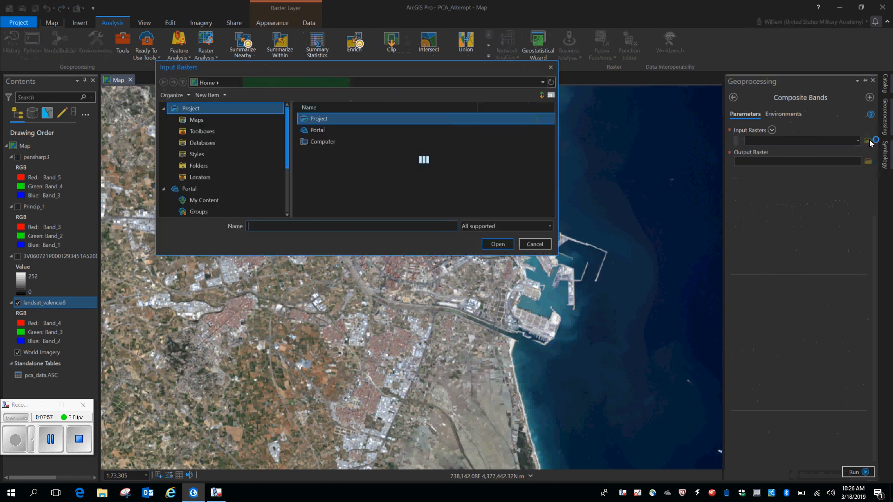
scroll(209, 173, down, 3)
click(208, 175)
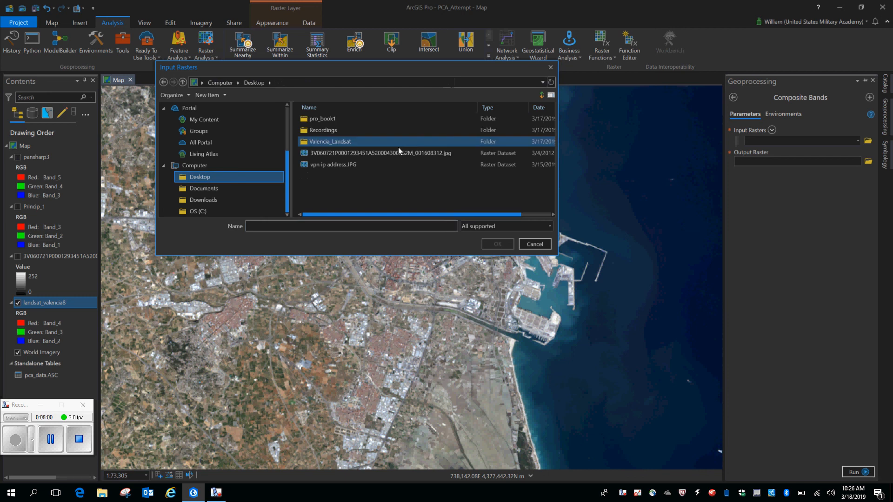
double_click(342, 144)
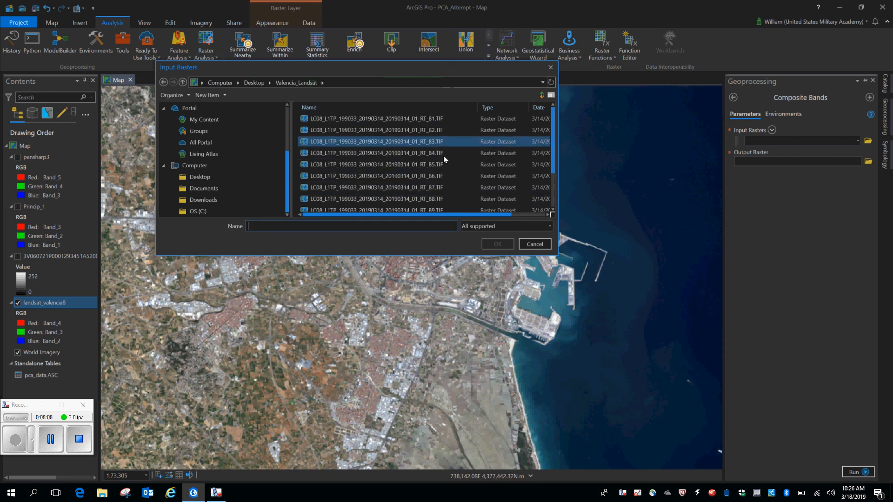
scroll(437, 204, down, 2)
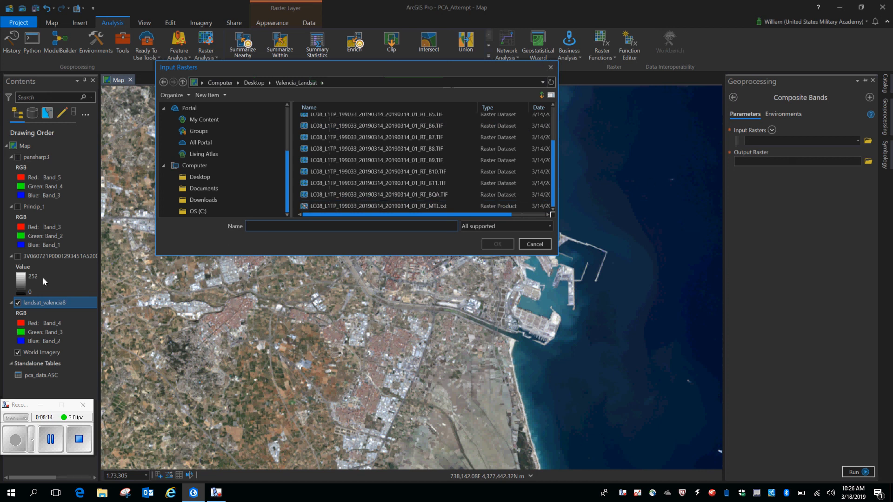
click(551, 68)
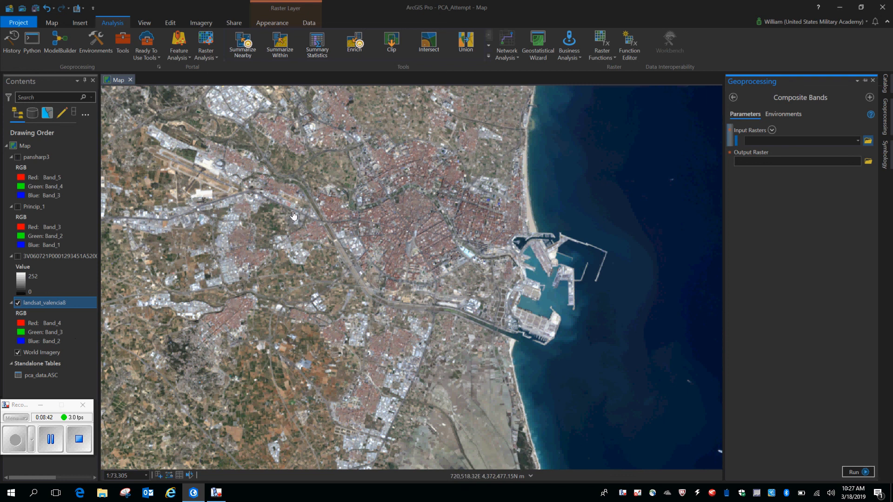
Examine the coverage of the landsat_valencia8 scene from the city out to its full extent against the basemap
drag(303, 215, 430, 264)
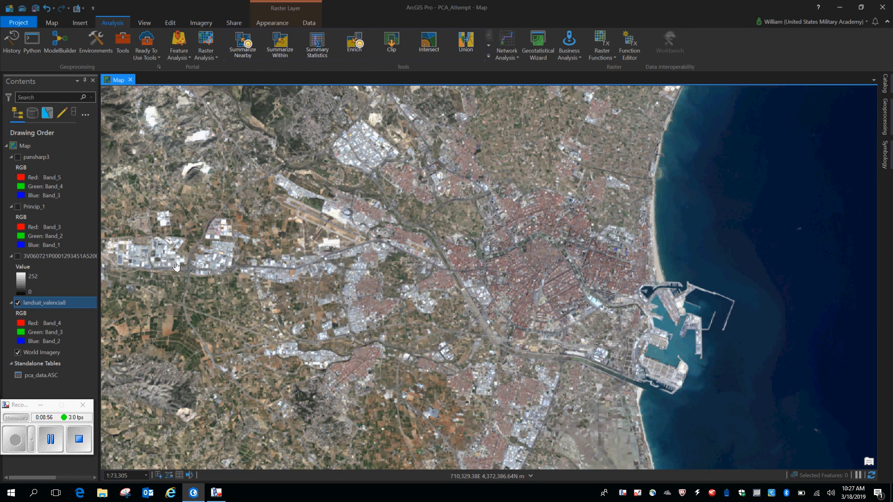
scroll(523, 249, down, 5)
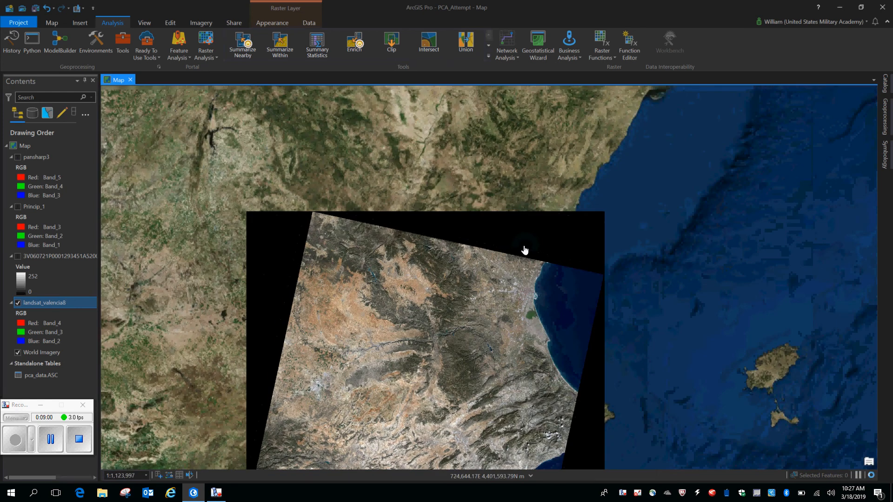
drag(589, 402, 574, 373)
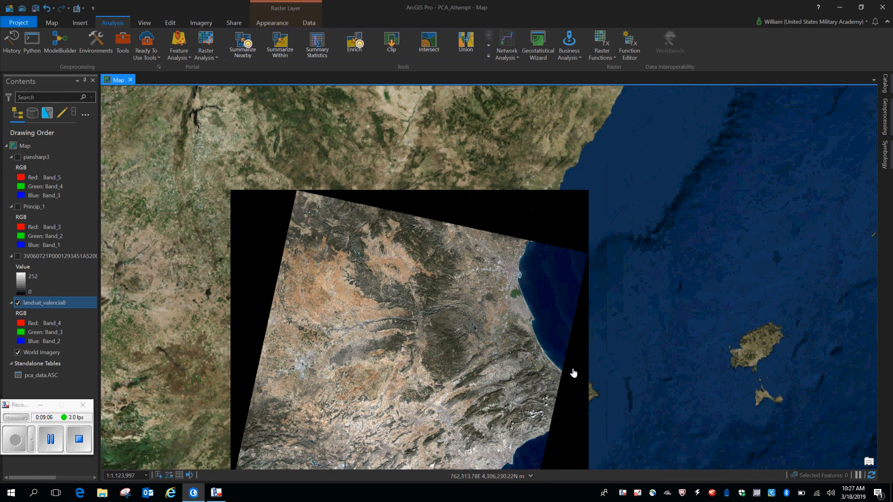
scroll(548, 257, up, 1)
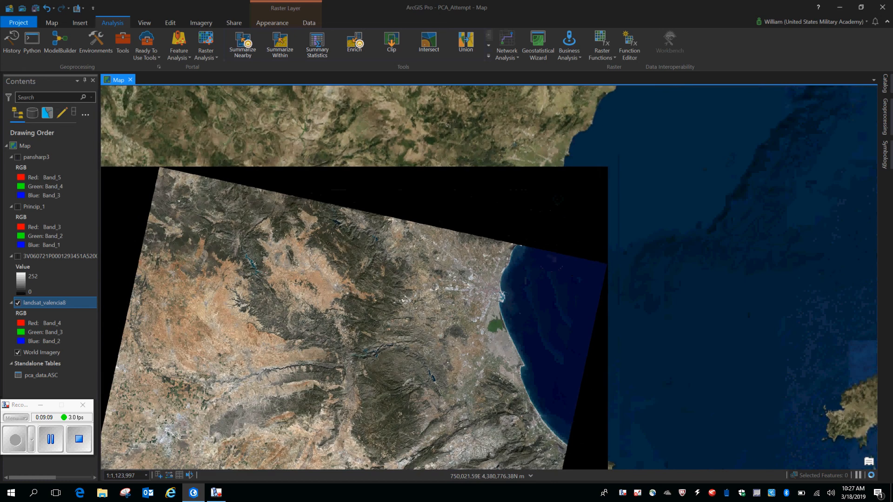
click(548, 261)
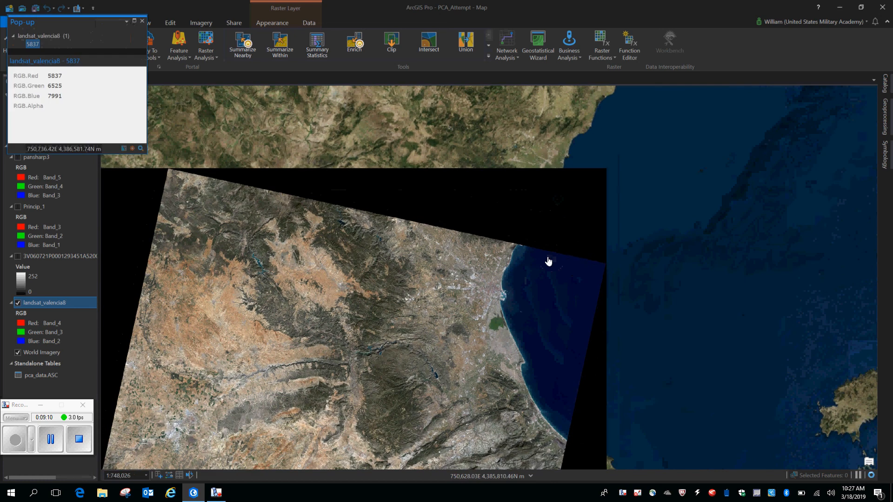
click(142, 21)
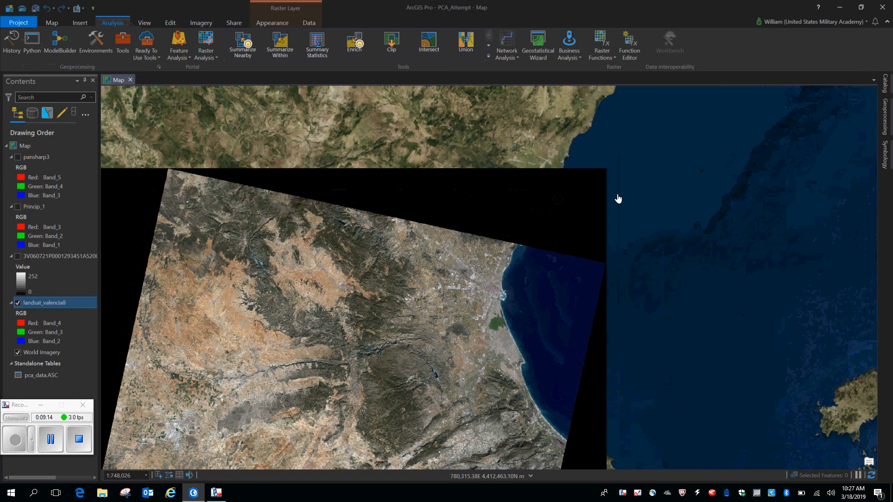
drag(411, 396, 505, 198)
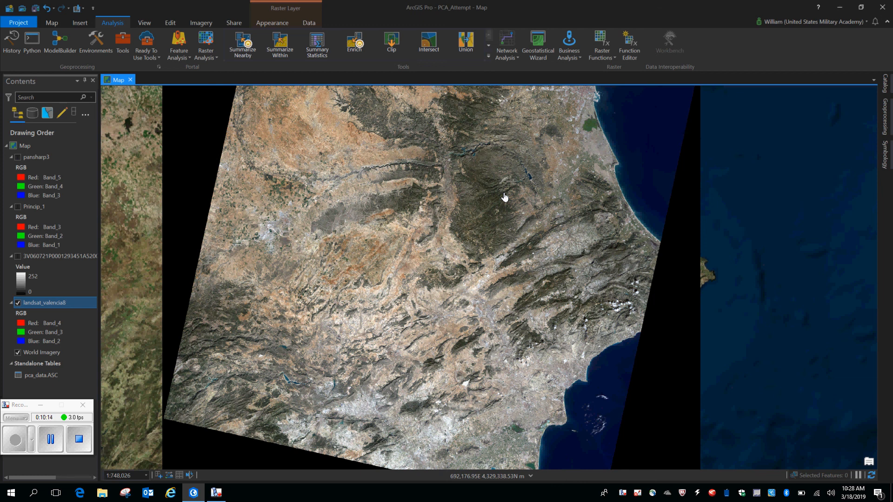
Search the geoprocessing tools for "pri" and open the Principal Components tool
click(886, 116)
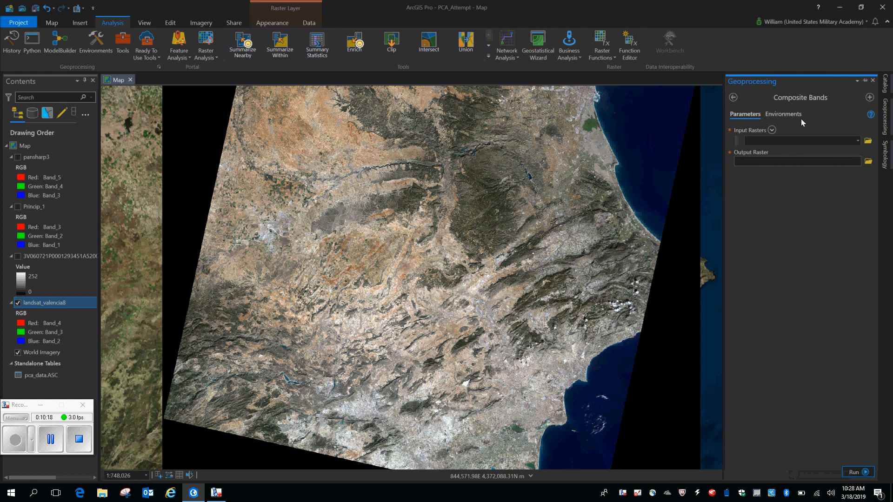
click(733, 97)
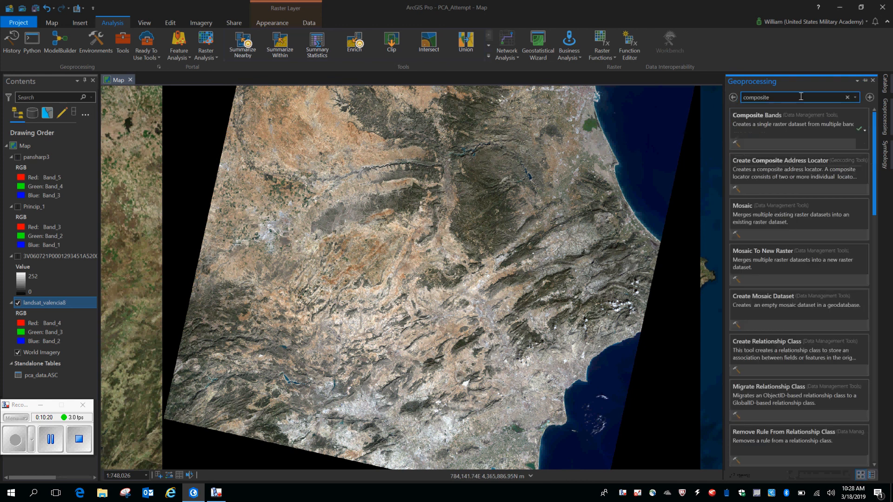
double_click(801, 97)
text(pri)
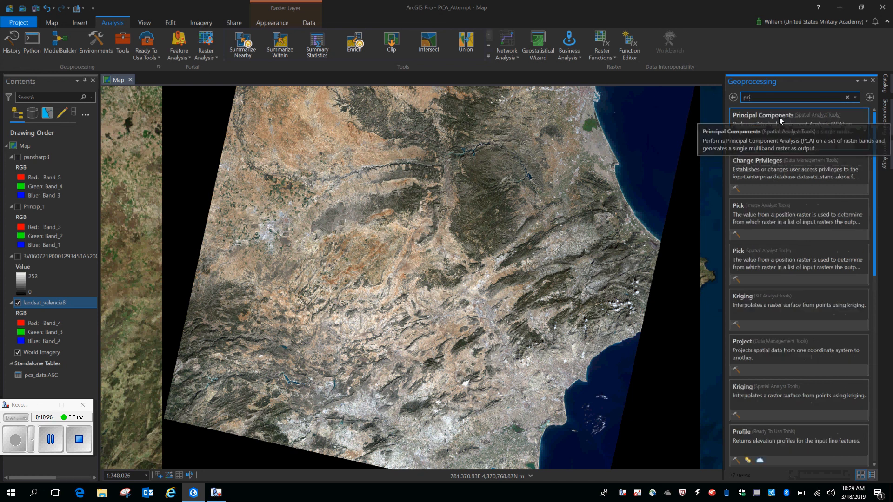
click(779, 116)
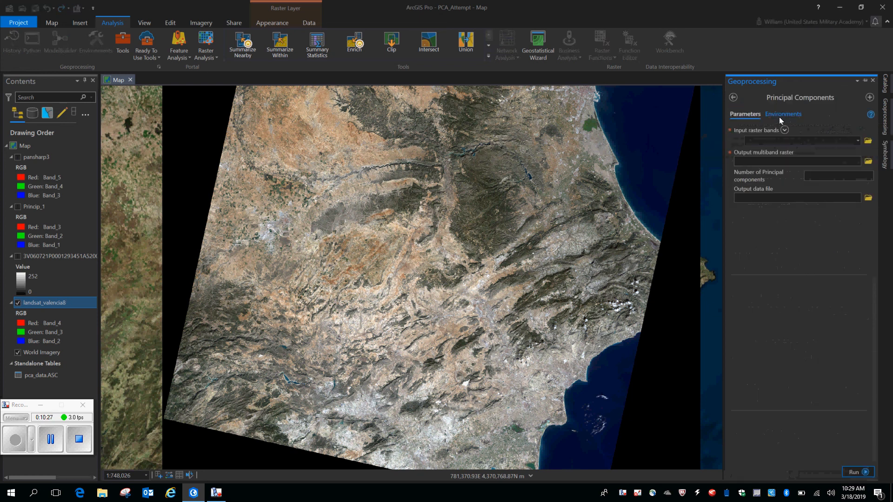
Review the available input raster bands for Principal Components, including the project geodatabase, and close the tool without choosing or running anything
click(857, 141)
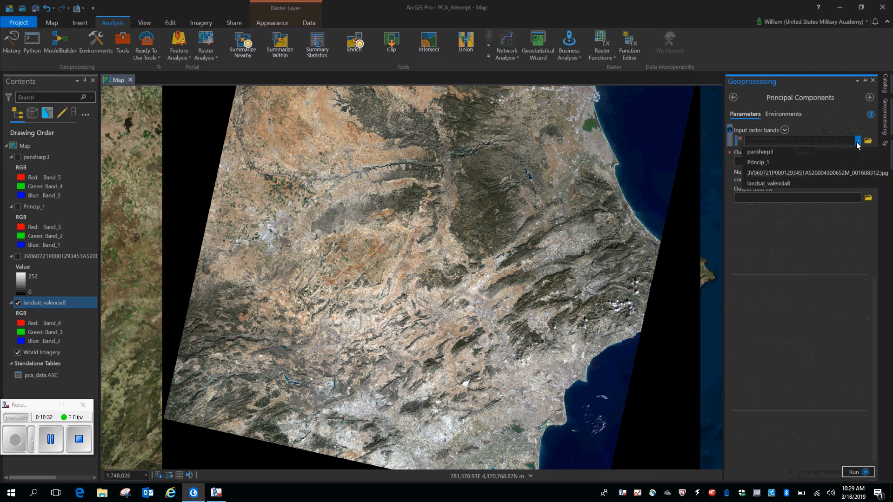
click(868, 141)
click(867, 141)
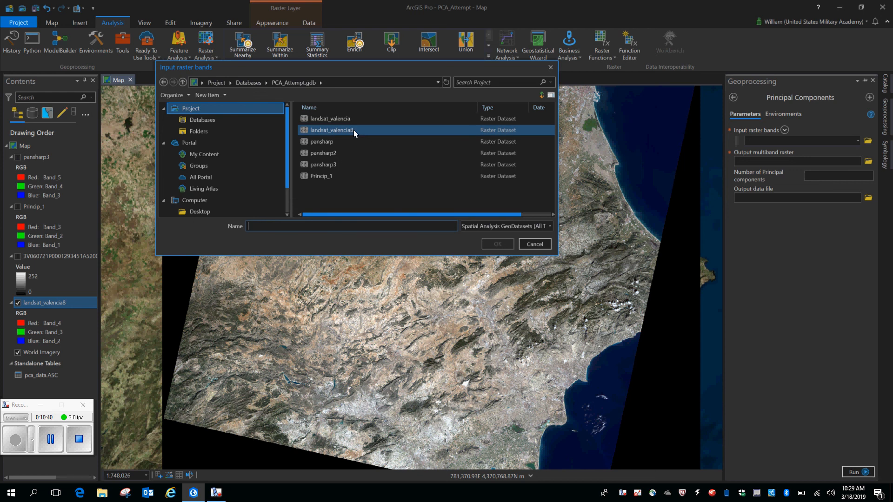
click(550, 71)
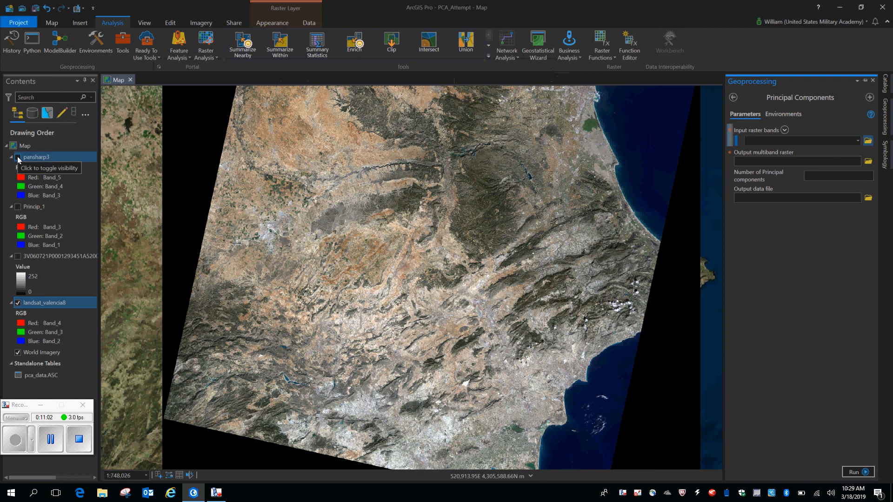
click(872, 80)
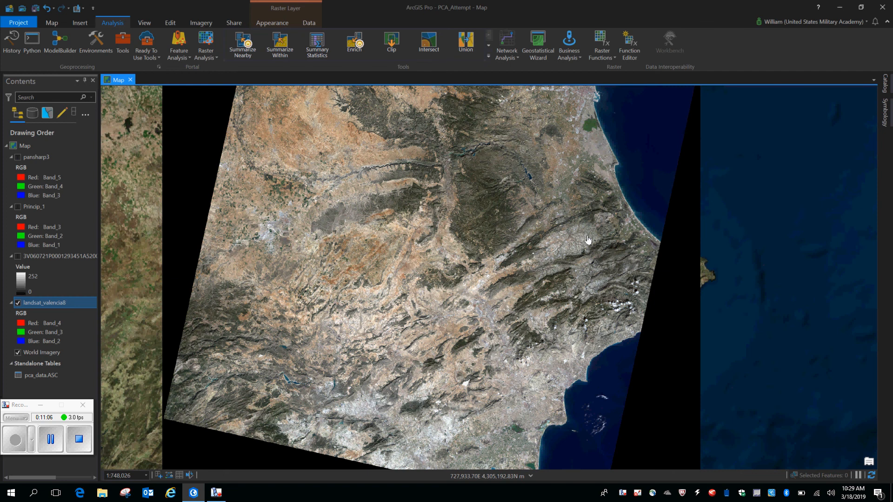
Examine Valencia's port in the landsat_valencia8 scene, briefly showing the pansharp3 layer over it for comparison
drag(574, 186, 545, 307)
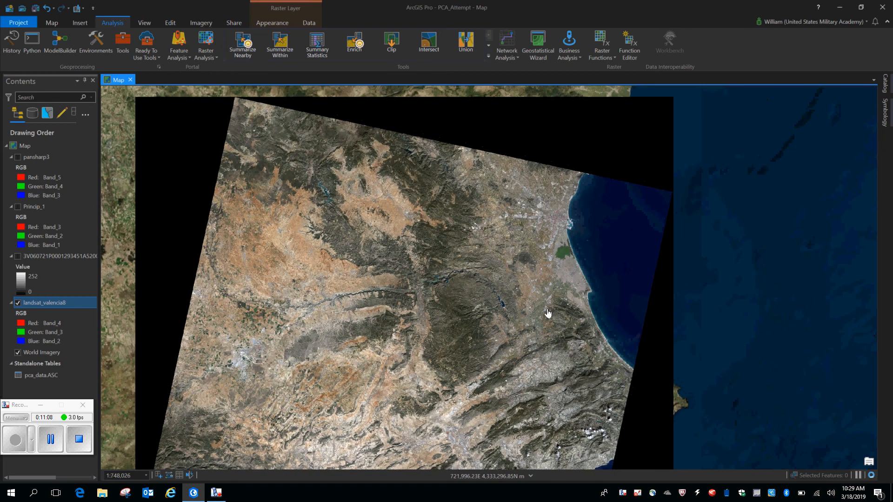
scroll(598, 183, up, 15)
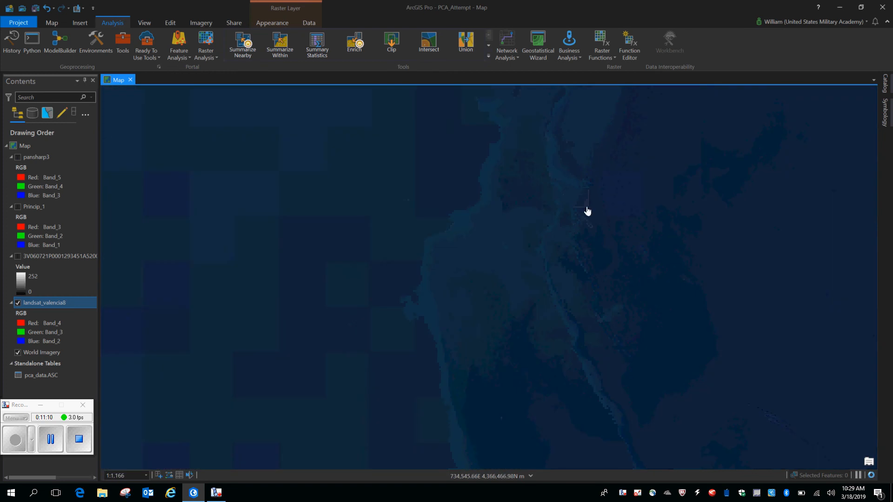
scroll(586, 212, down, 8)
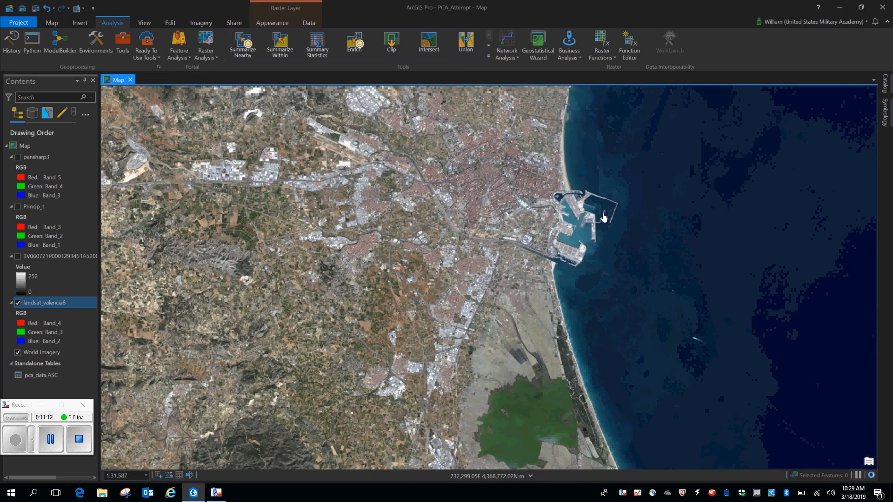
scroll(607, 223, down, 2)
drag(617, 243, 632, 247)
scroll(634, 267, up, 4)
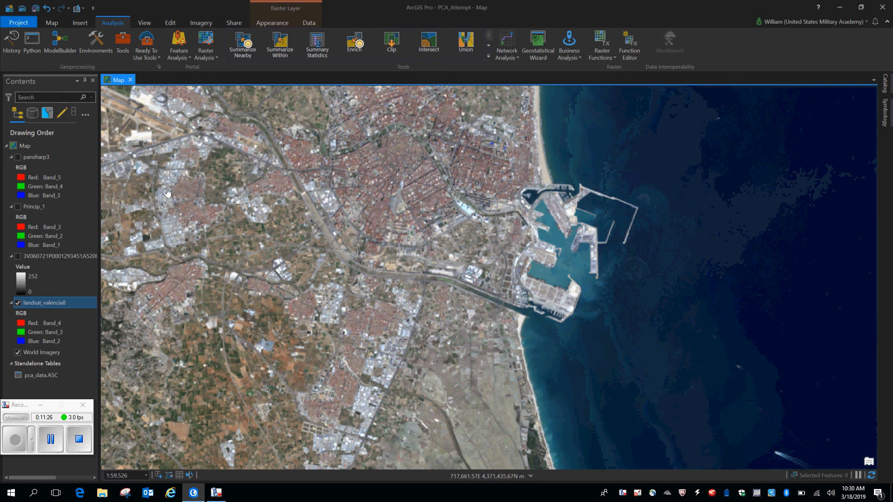
click(18, 158)
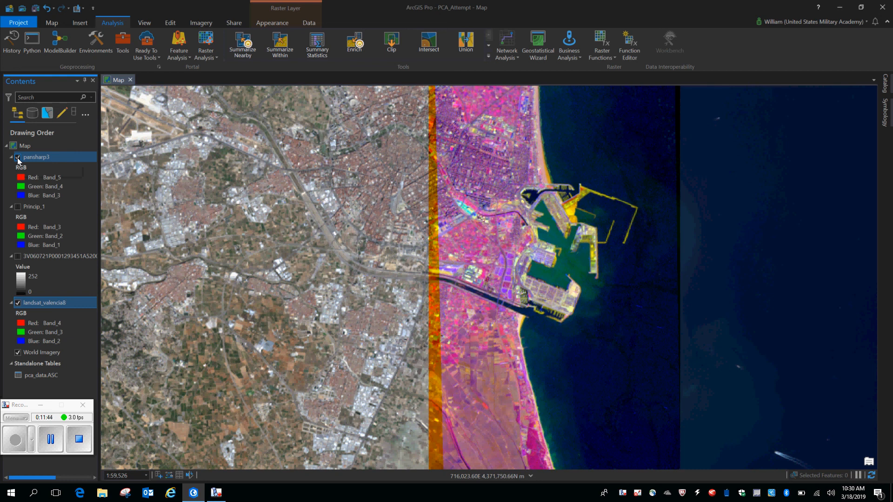
click(18, 157)
Show the Princip_1 layer, examine it out to its full extent, and hide landsat_valencia8
click(18, 207)
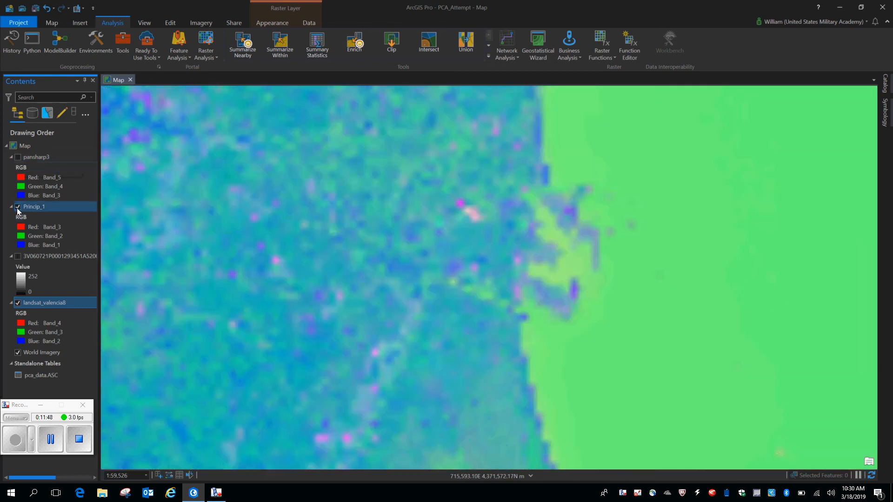
scroll(566, 205, down, 5)
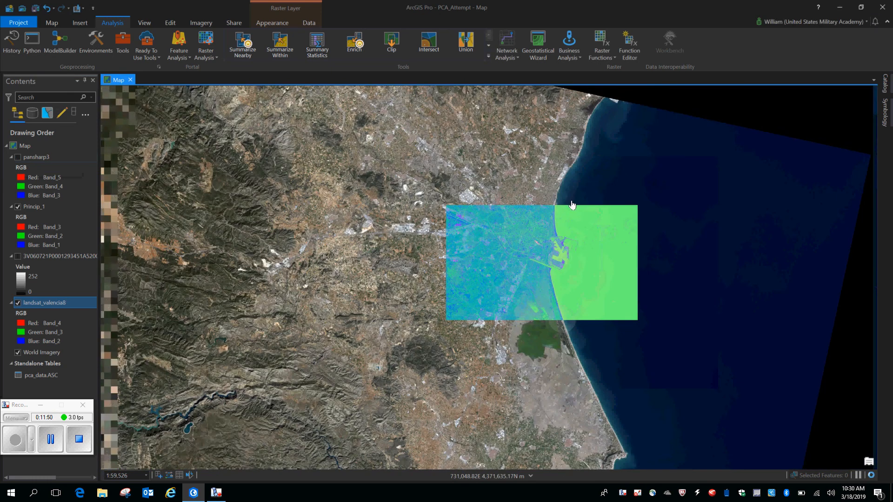
scroll(572, 204, up, 1)
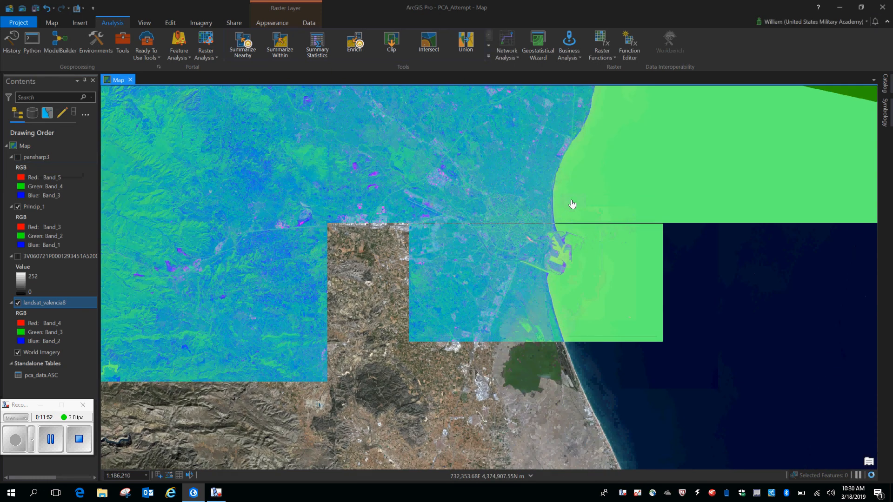
scroll(572, 205, down, 4)
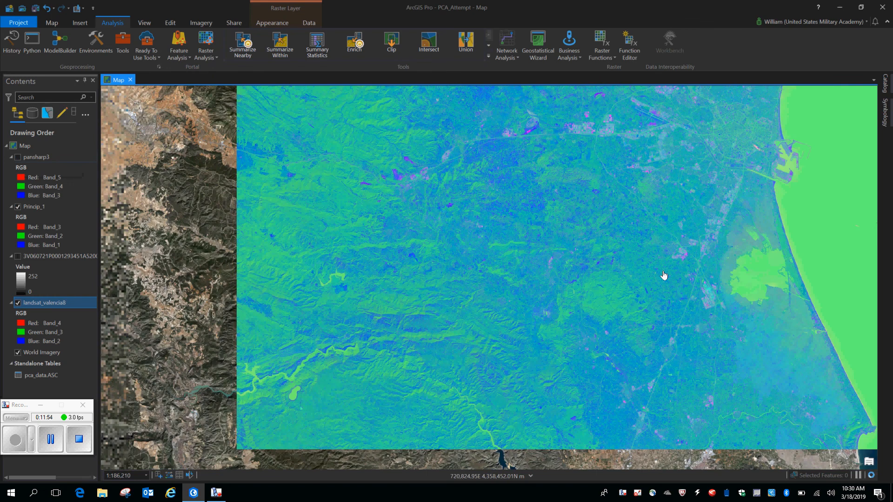
scroll(631, 229, down, 5)
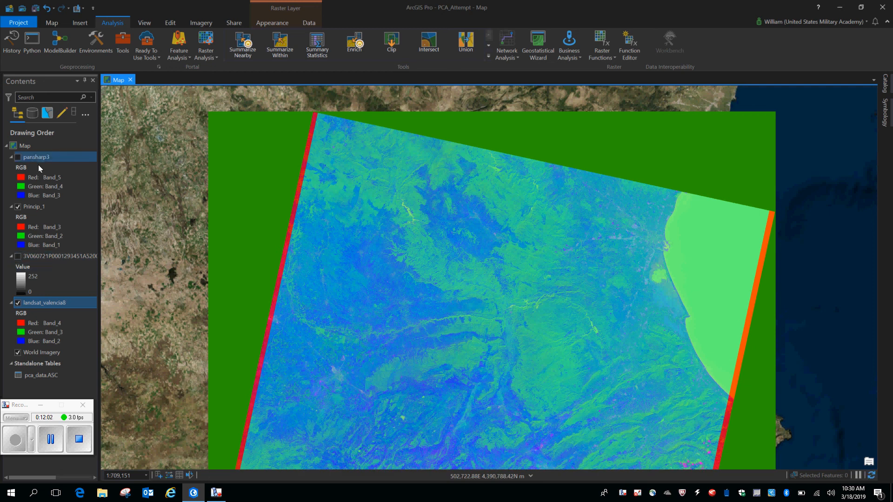
click(18, 304)
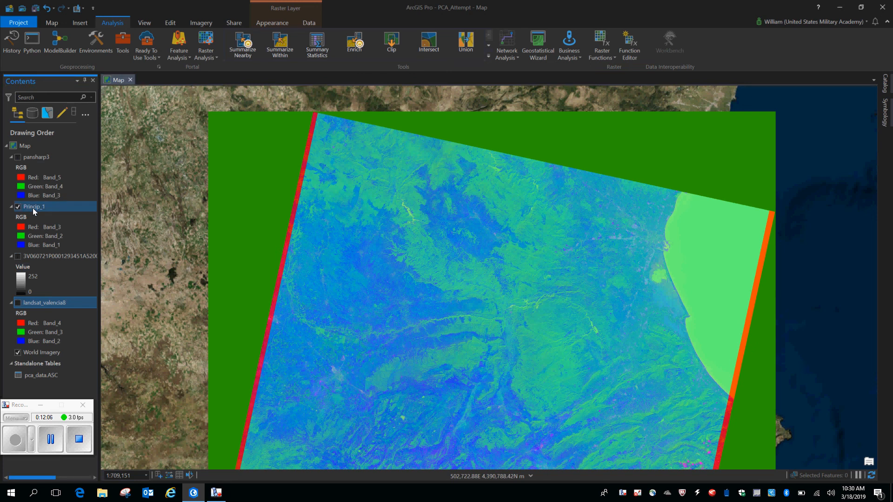
Set both the red and green channels of the Princip_1 layer to Band 1
right_click(34, 211)
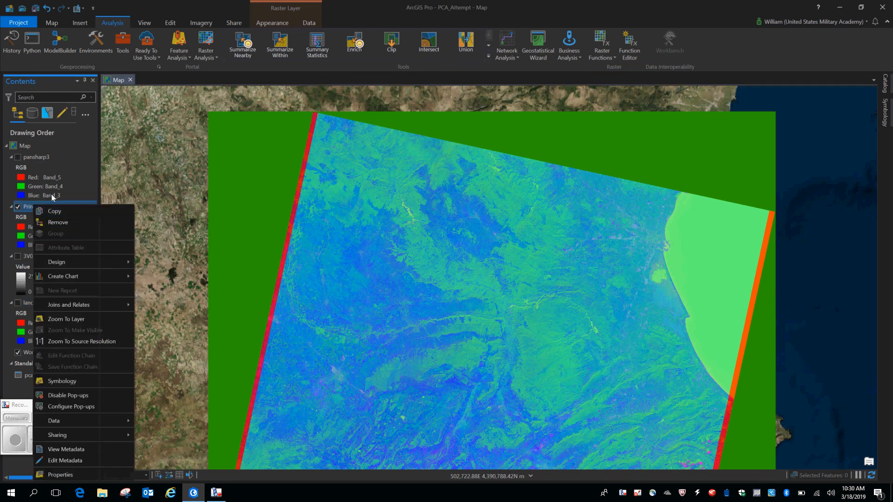
click(26, 208)
click(38, 227)
click(37, 226)
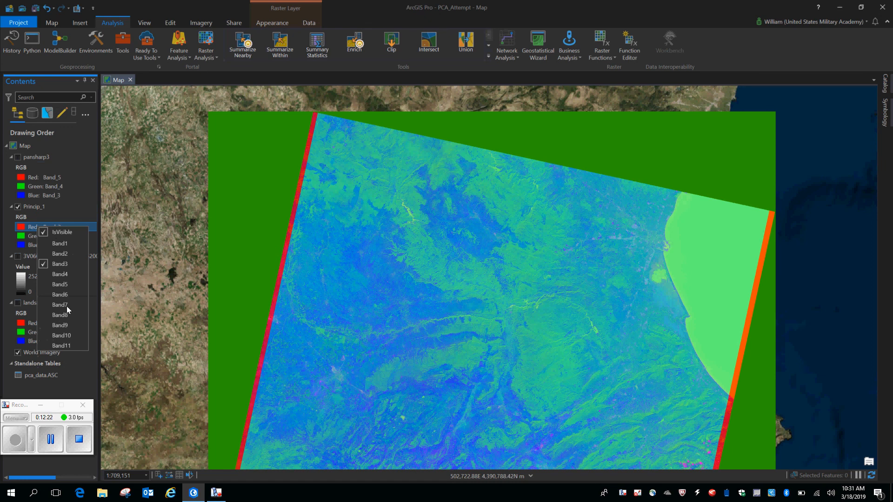
click(59, 244)
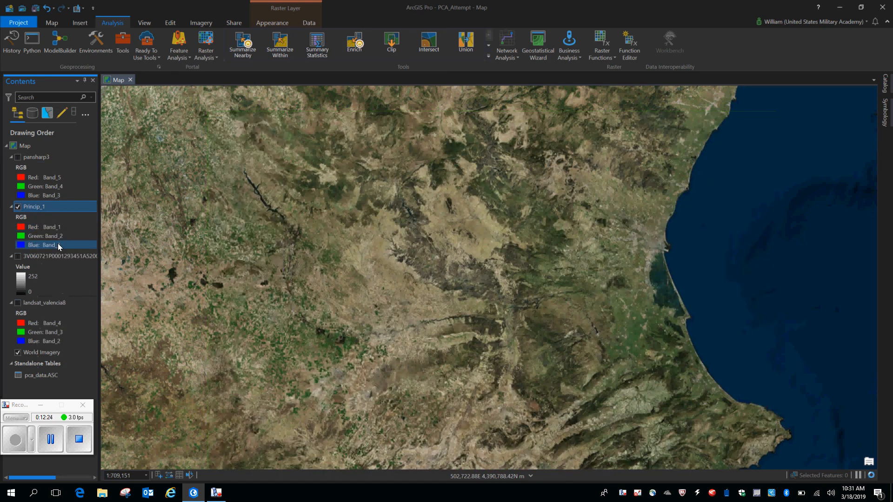
click(59, 237)
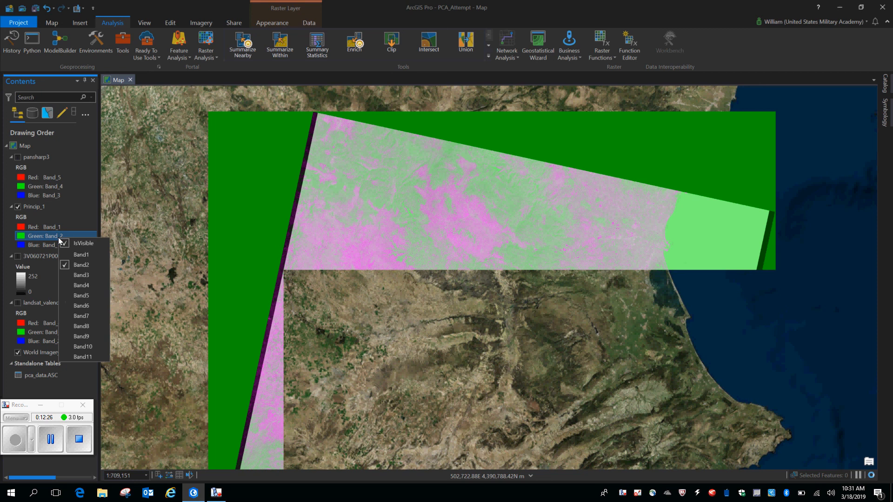
click(86, 254)
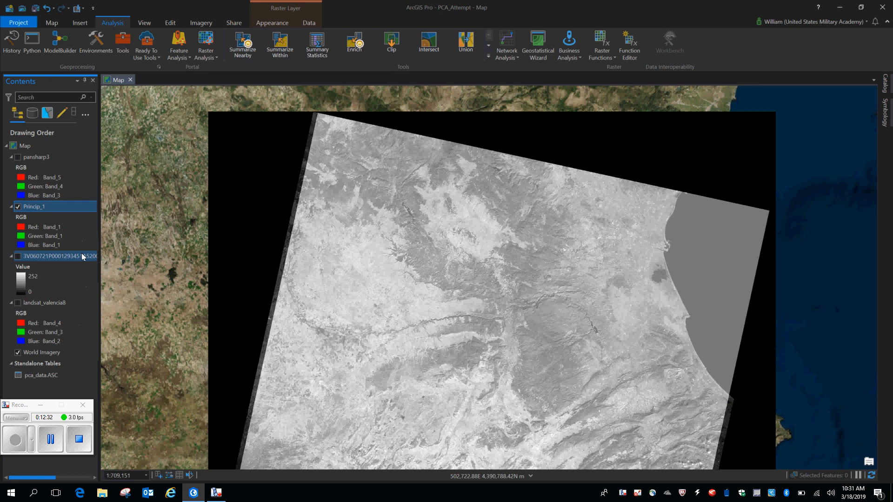
Show the grayscale 3V060721P raster beneath Princip_1 and toggle Princip_1's visibility to compare both images at Valencia's port
drag(658, 355, 548, 221)
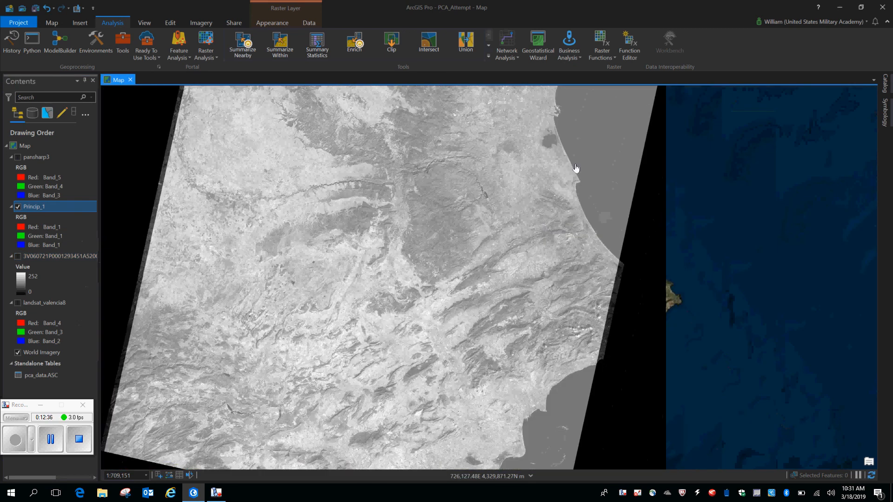
scroll(575, 173, up, 1)
scroll(572, 183, up, 3)
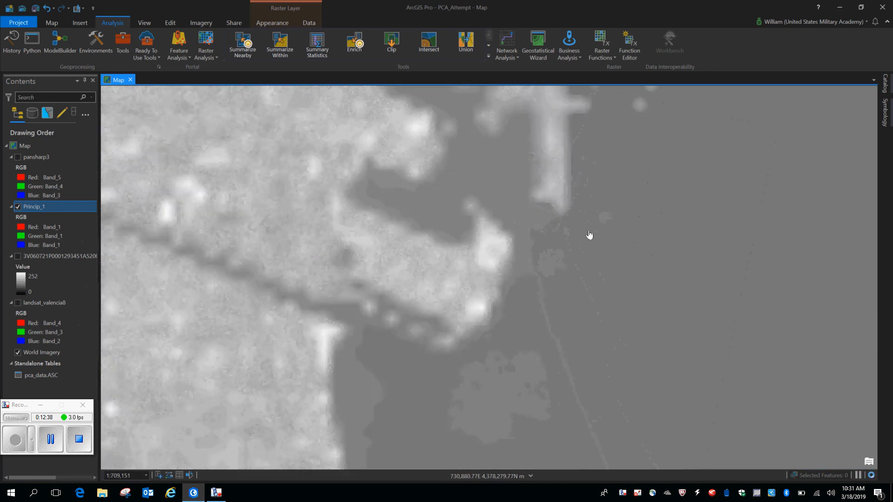
scroll(634, 316, down, 5)
scroll(633, 321, up, 4)
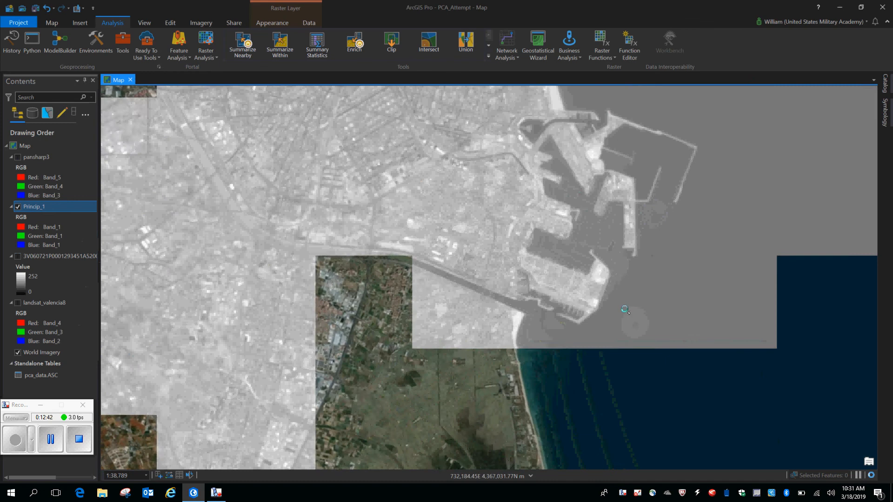
click(633, 322)
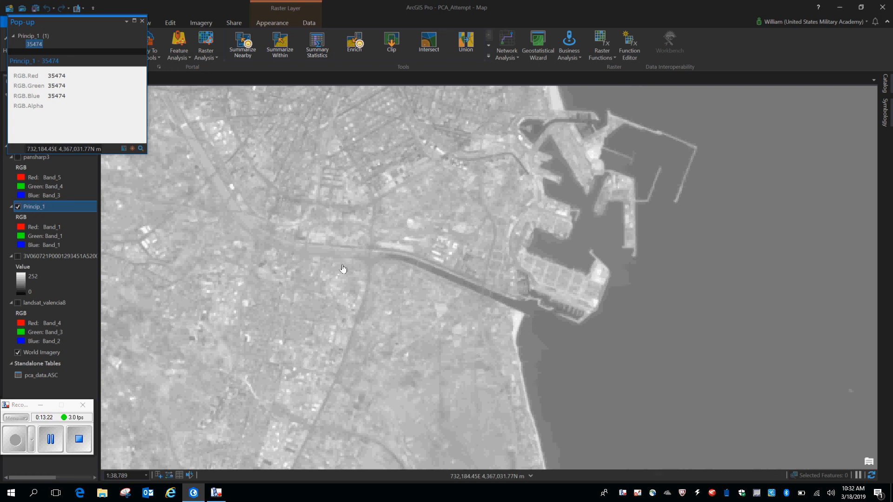
click(17, 256)
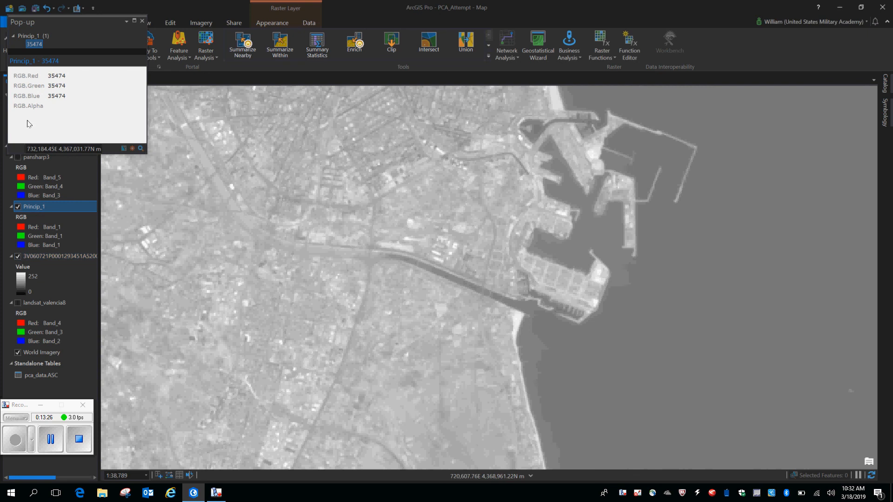
click(142, 21)
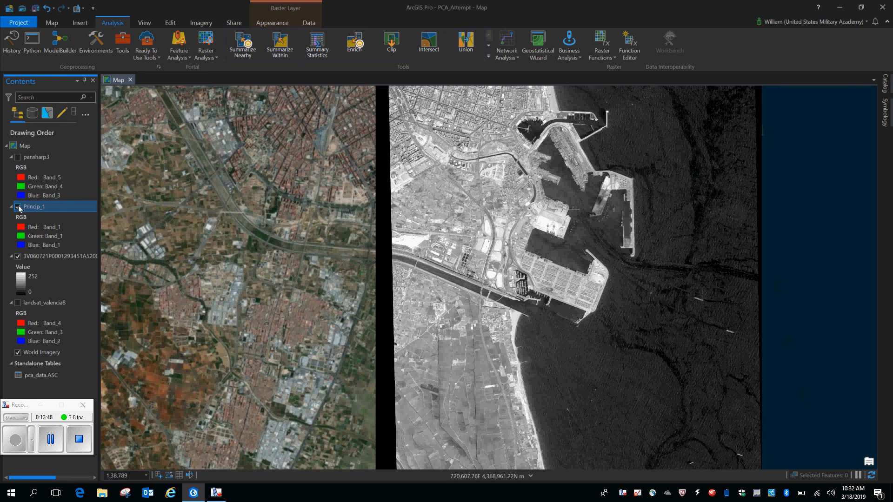
click(19, 207)
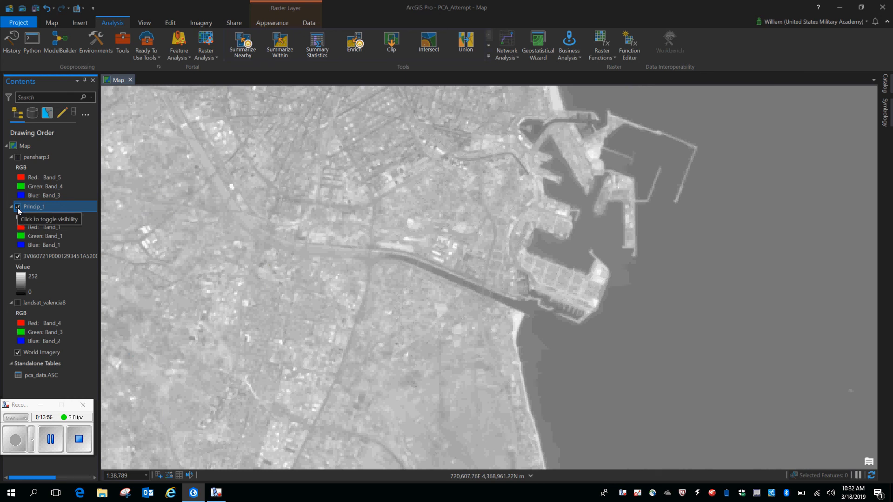
Hide the Princip_1 layer and show landsat_valencia8 beneath the grayscale 3V060721P raster
click(18, 208)
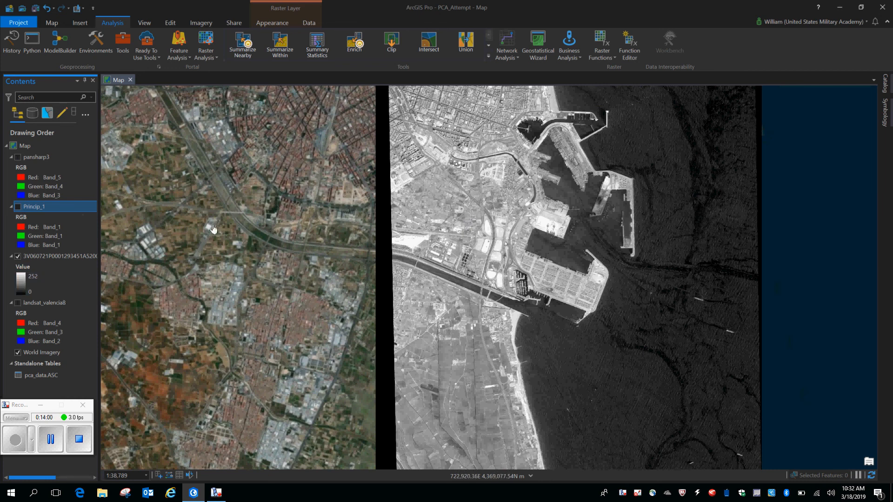
click(17, 303)
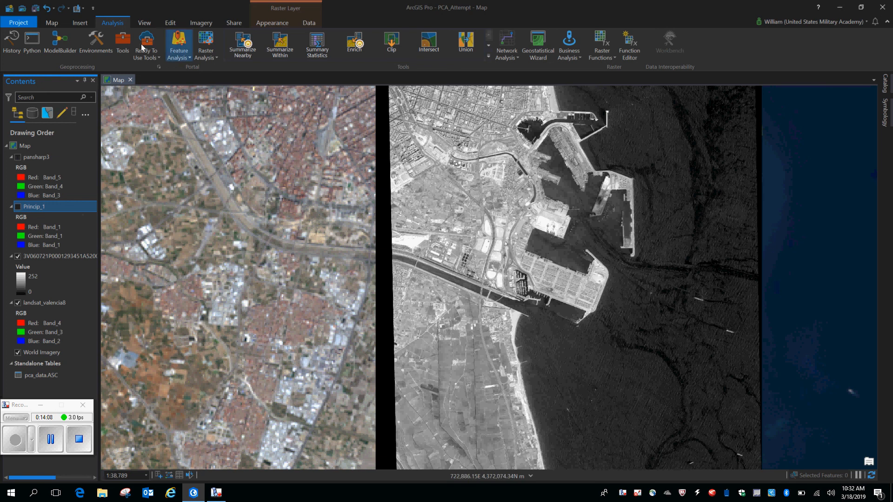
Search the geoprocessing tools for pansharpening and open Create Pansharpened Raster Dataset
click(123, 42)
text(pri)
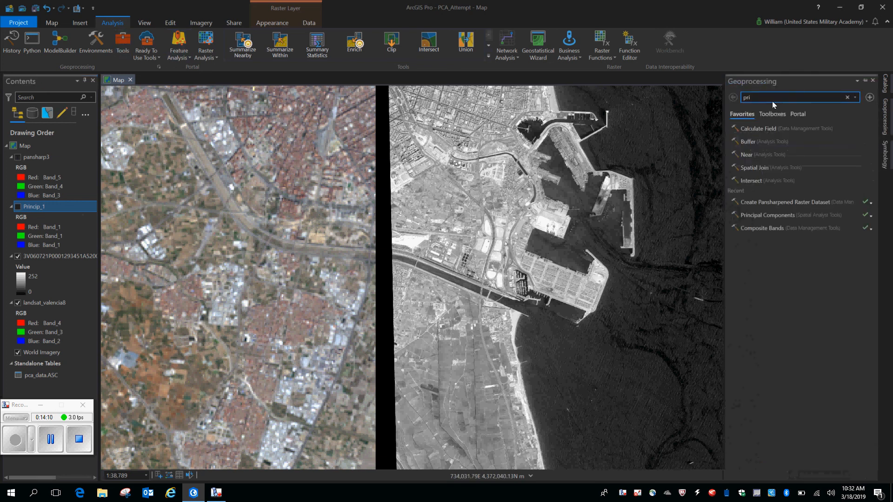
key(BackSpace)
key(BackSpace)
text(an)
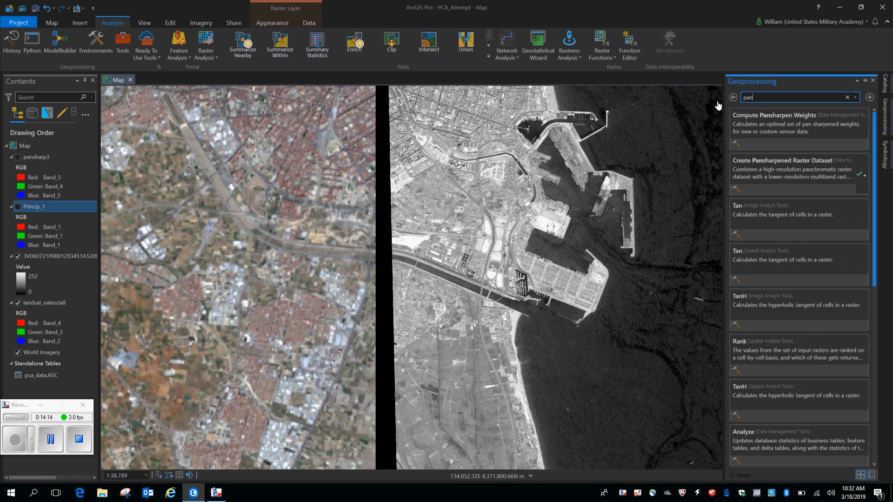
text(sha)
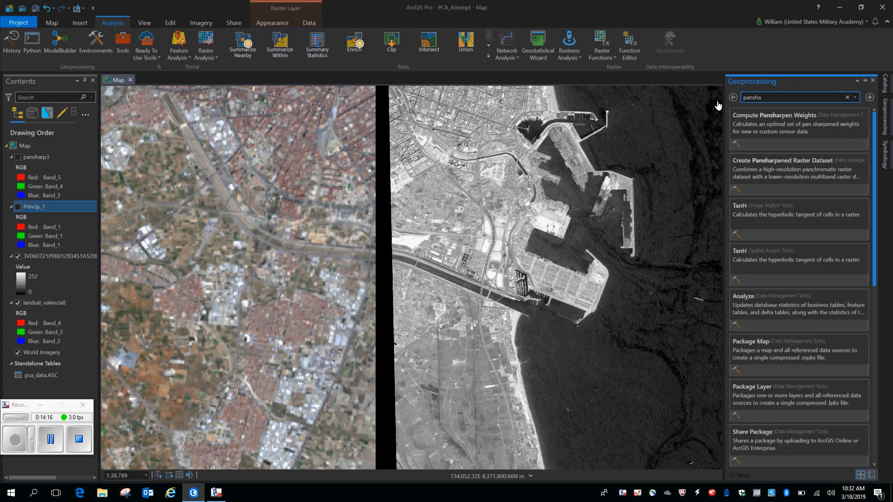
click(796, 163)
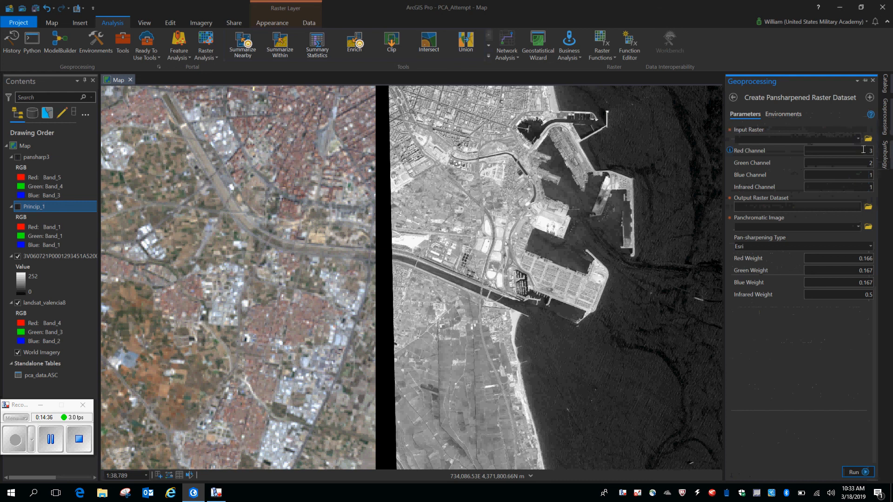
Use landsat_valencia8 as the pansharpening input raster, with red channel 4, green 3, blue 2 and infrared 5
click(857, 140)
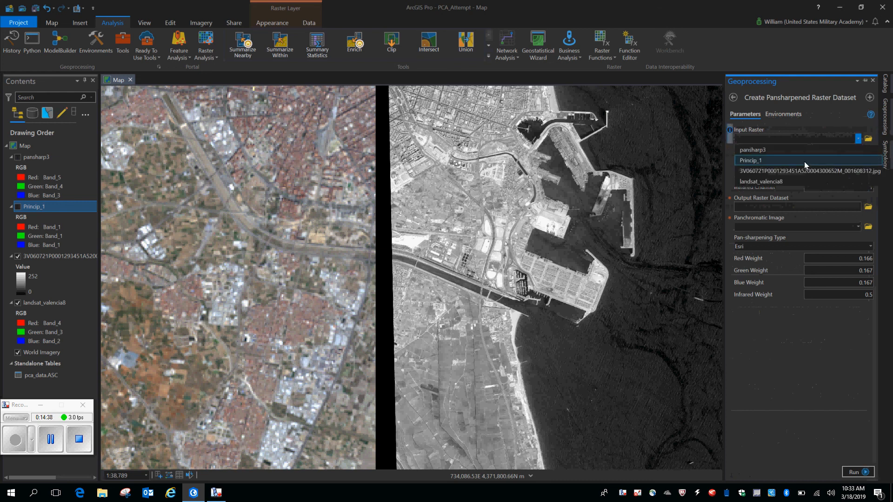
click(785, 181)
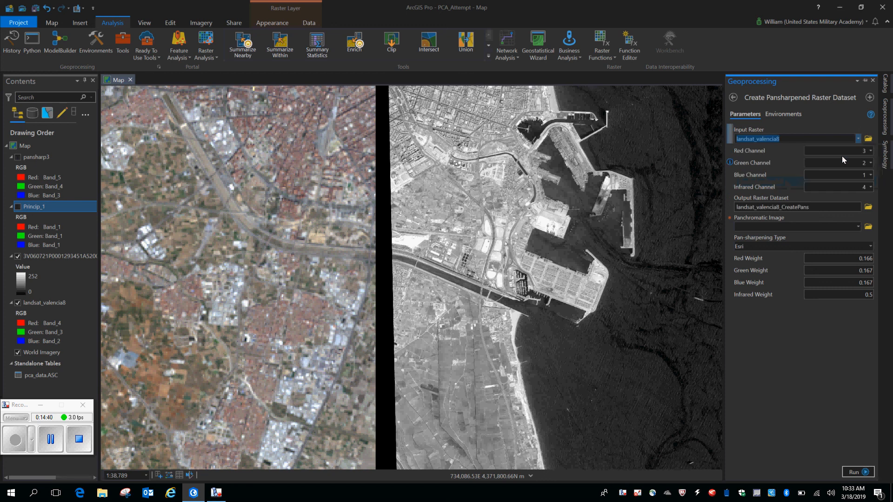
click(868, 153)
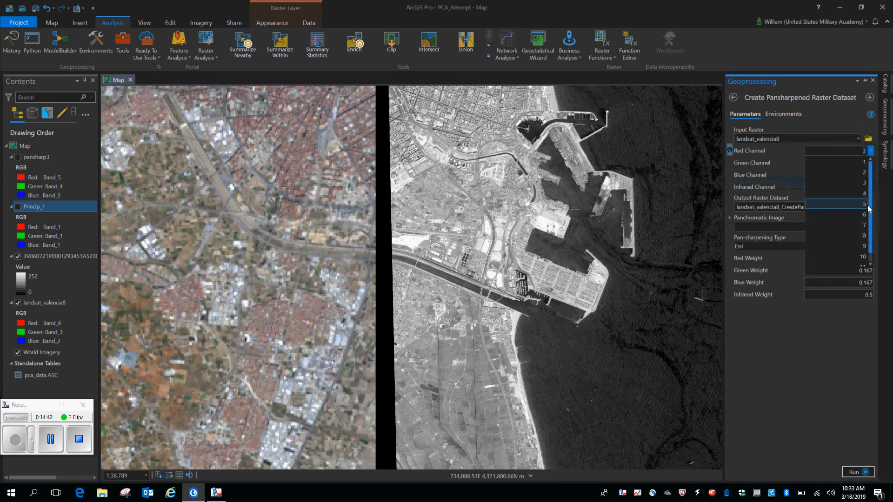
click(865, 193)
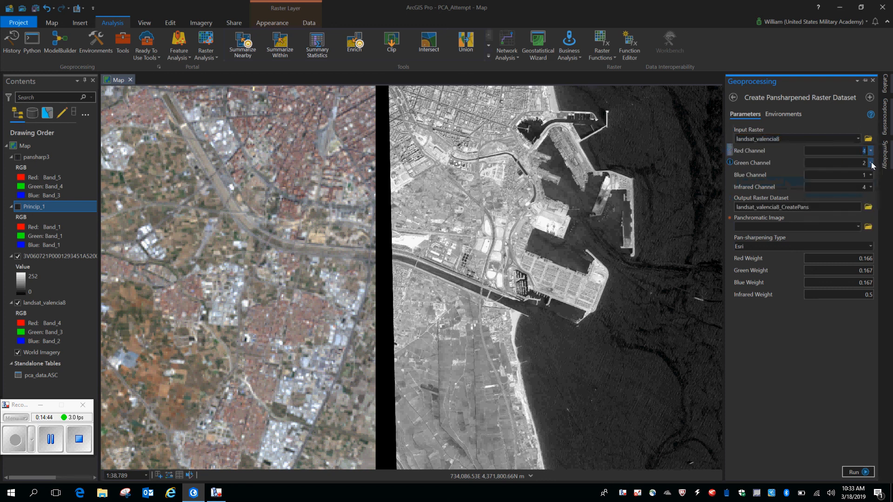
click(868, 162)
click(859, 196)
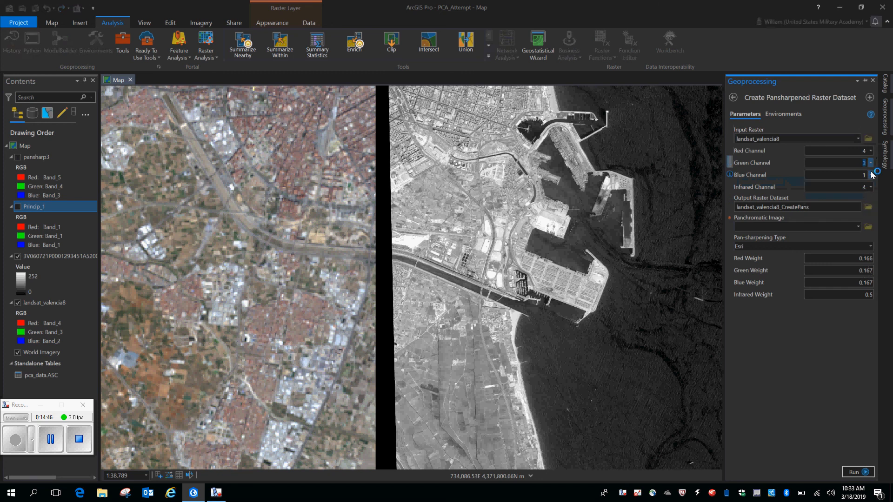
click(870, 175)
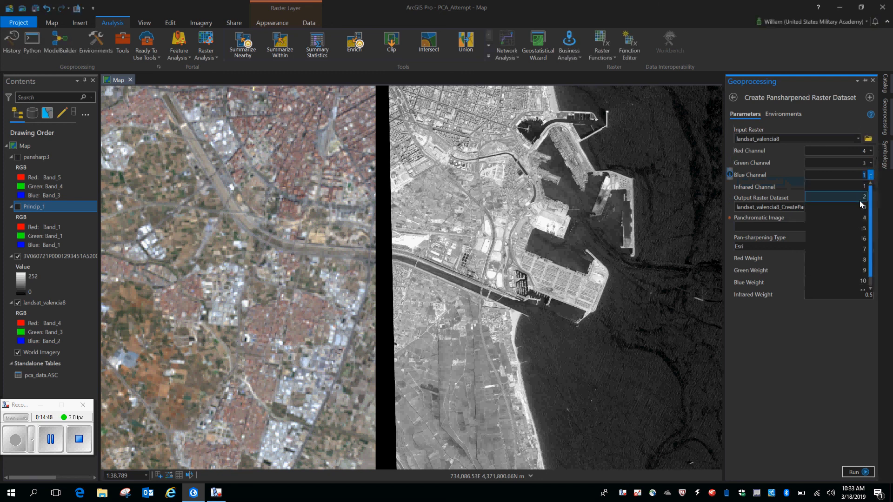
click(859, 200)
click(870, 187)
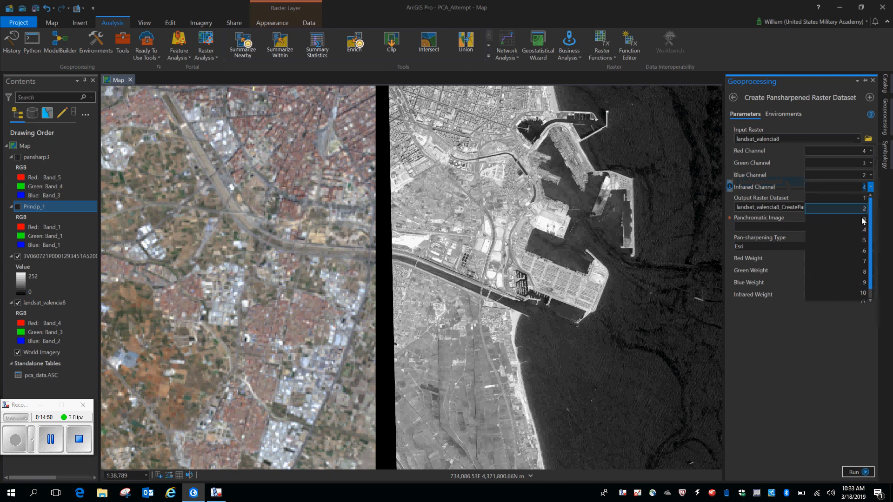
click(864, 241)
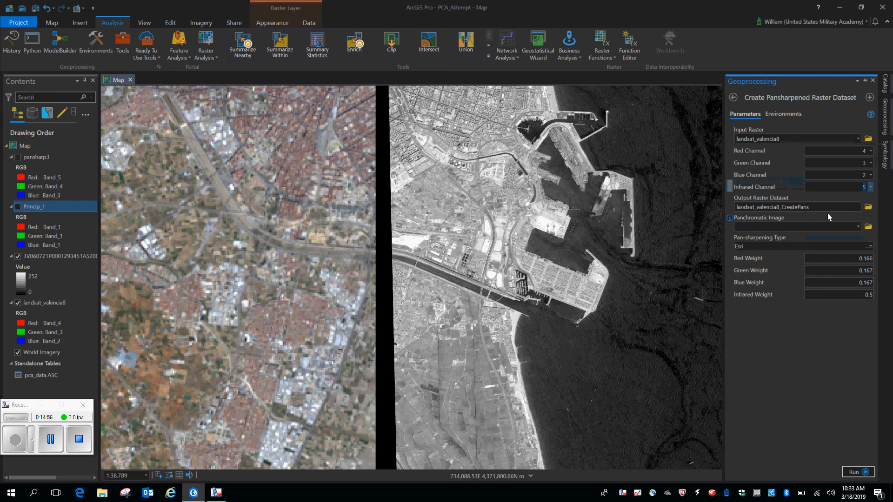
Choose the 3V060721P raster as the panchromatic image and Brovey as the pan-sharpening type, and close the tool without running it
click(857, 228)
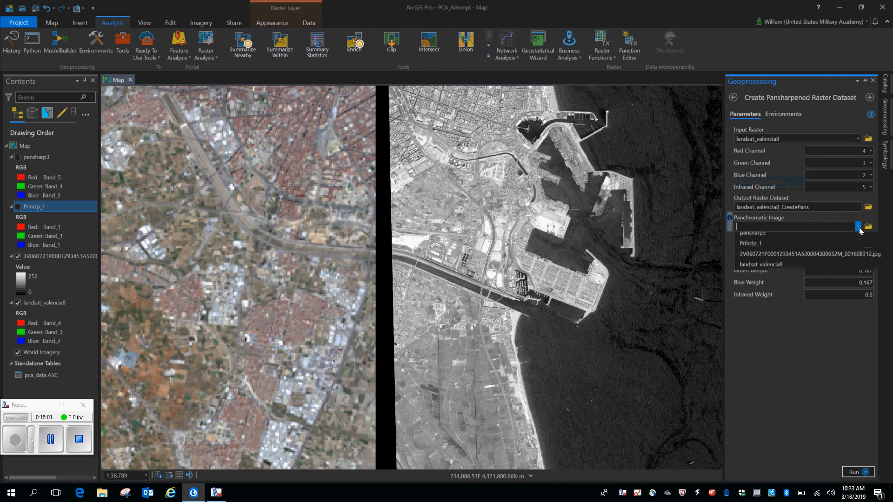
click(797, 258)
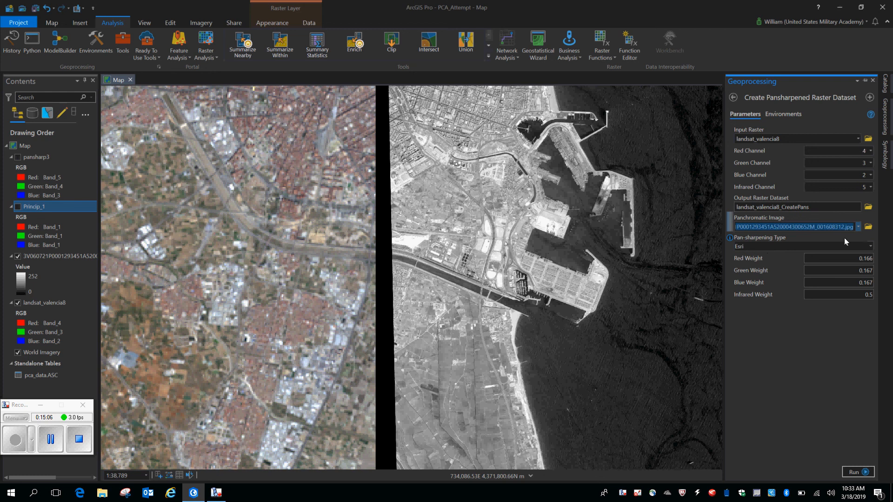
click(869, 245)
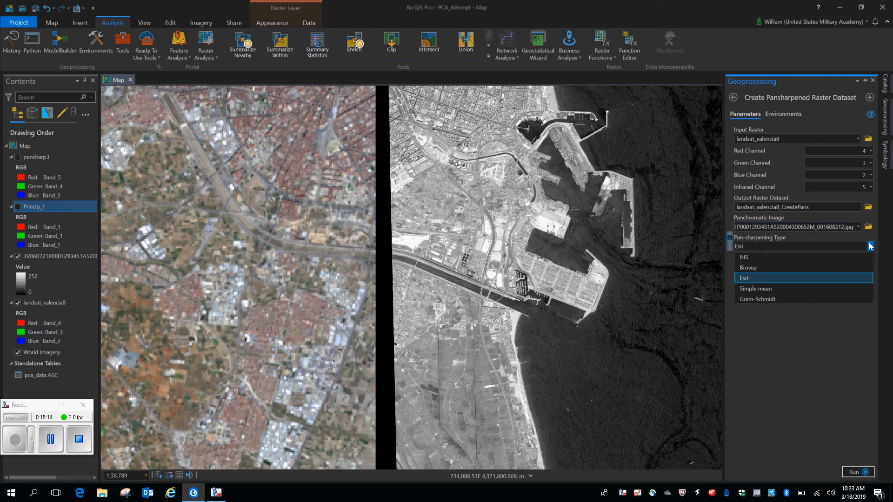
click(800, 268)
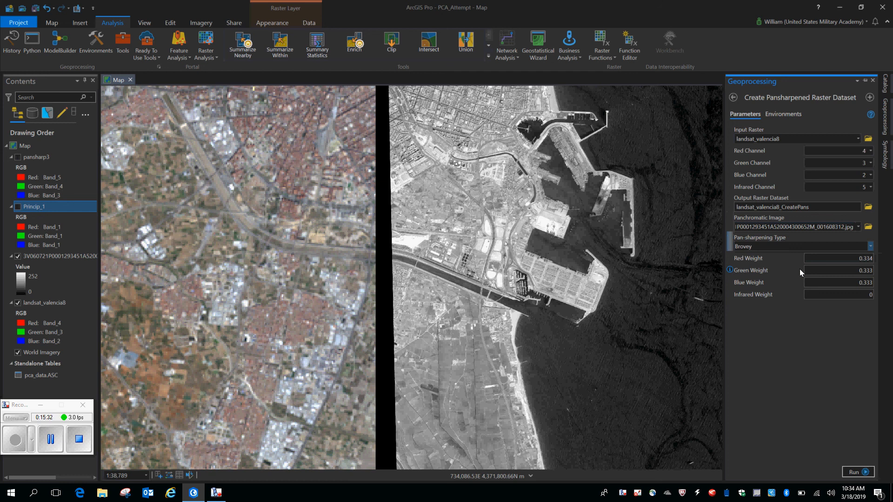
click(874, 81)
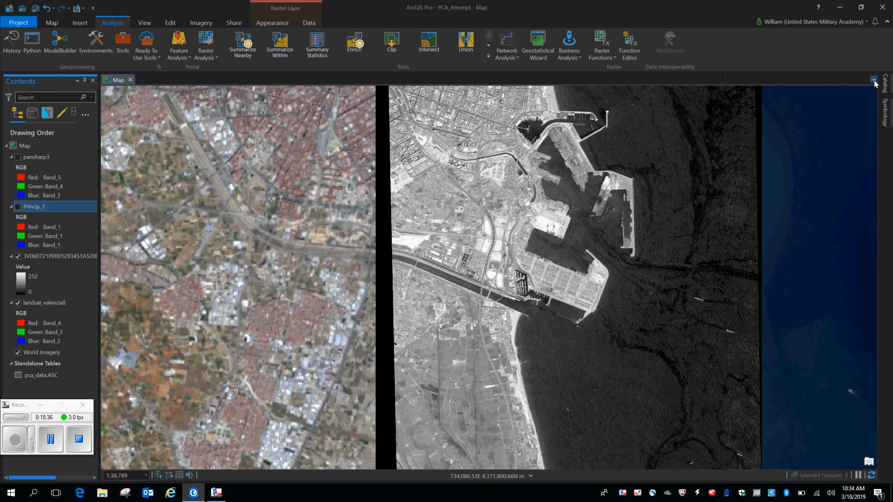
Show pansharp3 over landsat_valencia8, hide the grayscale raster and World Imagery, and examine the pansharpened coast around Valencia's port
click(18, 158)
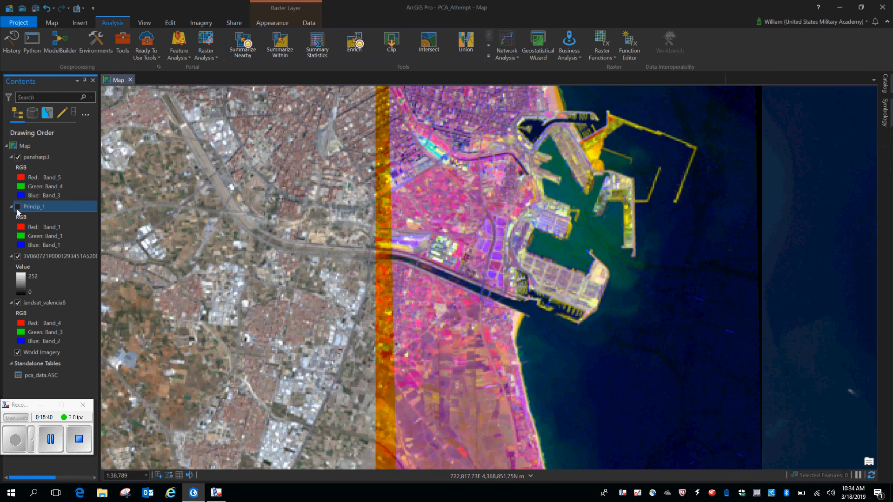
click(18, 256)
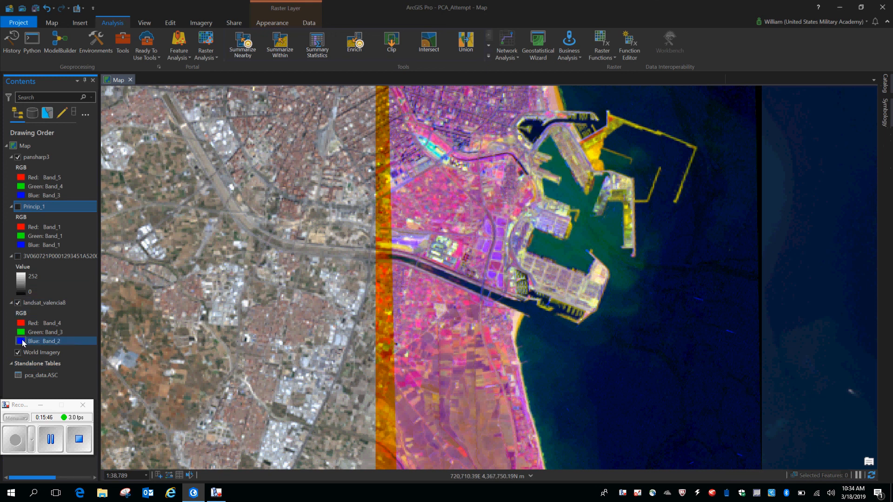
click(18, 352)
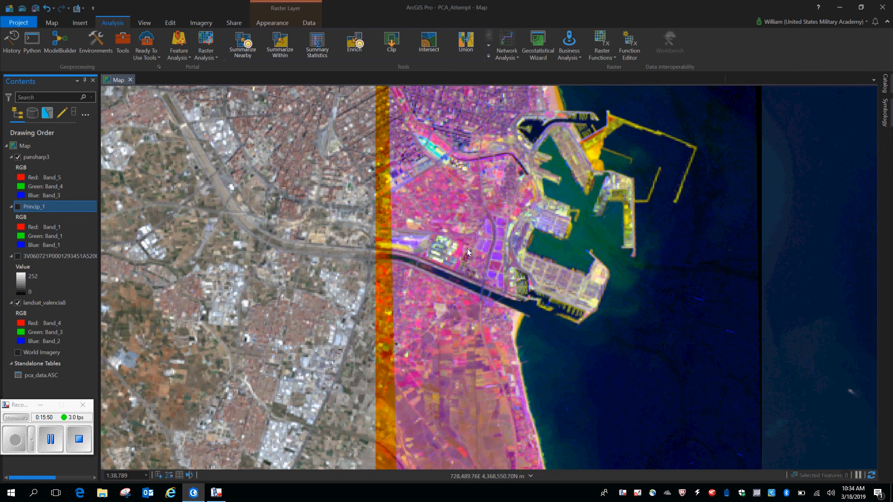
drag(551, 229, 513, 351)
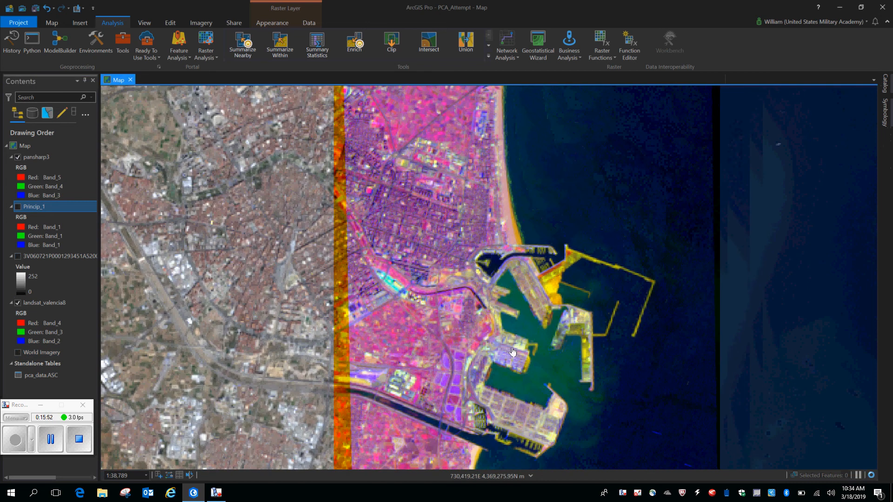
scroll(581, 243, down, 5)
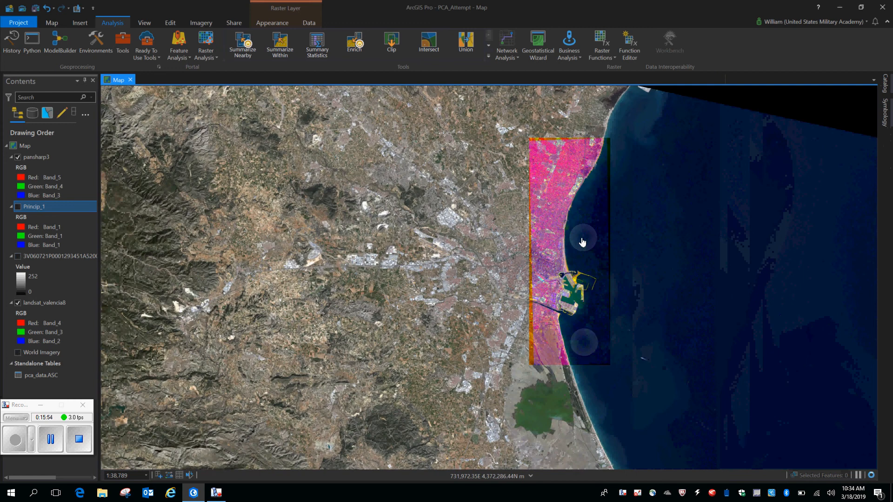
scroll(553, 273, up, 5)
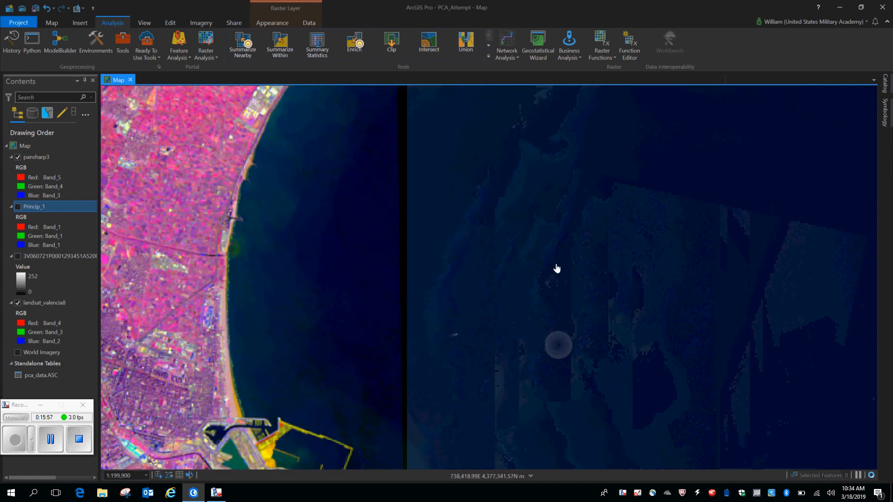
drag(414, 249, 558, 120)
drag(535, 263, 546, 180)
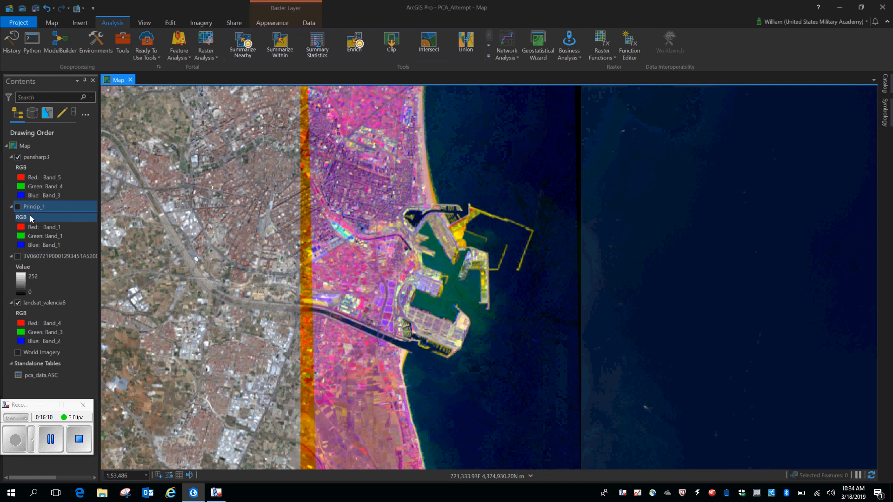
Hide pansharp3 and toggle the grayscale 3V060721P raster over landsat_valencia8 to compare their detail around the port
click(17, 256)
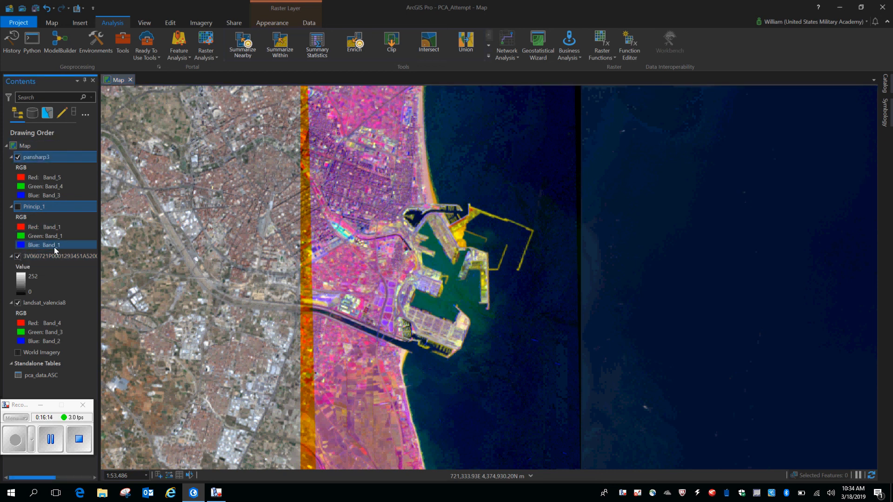
click(17, 158)
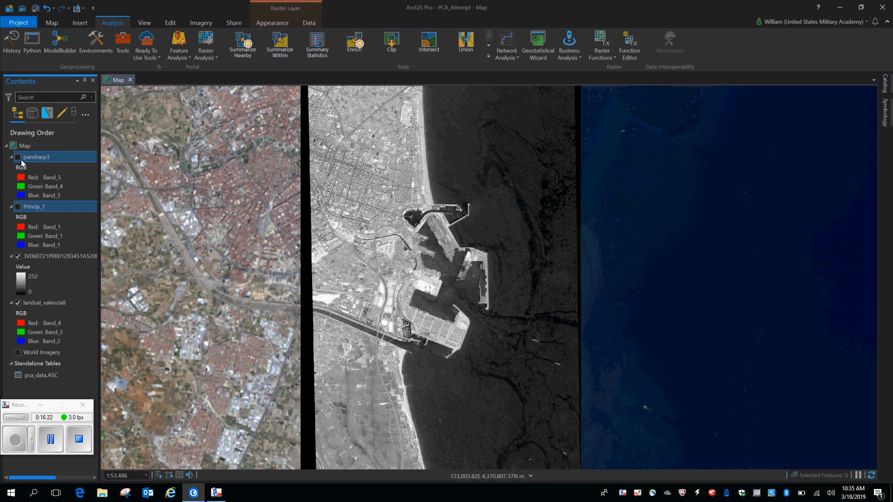
click(17, 256)
click(17, 257)
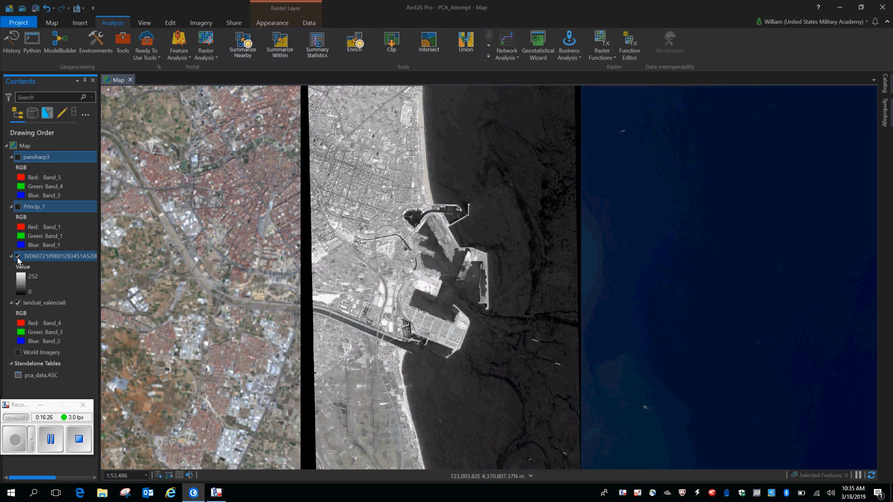
click(18, 256)
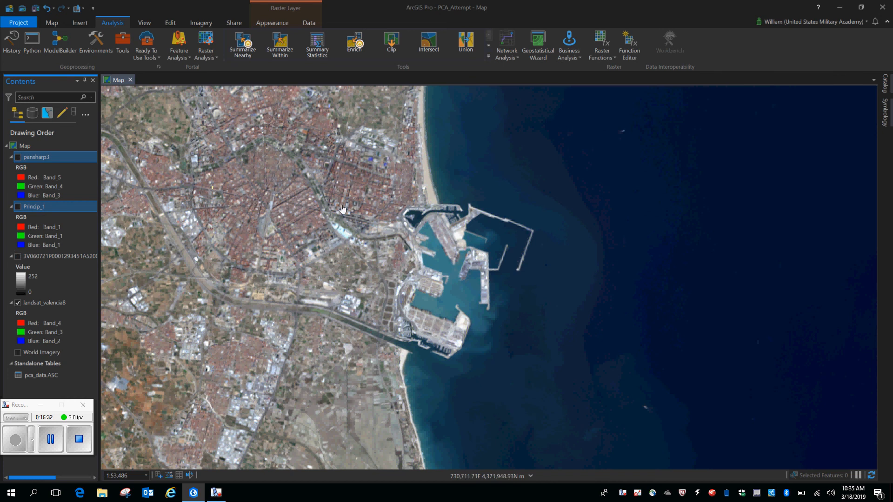
click(18, 257)
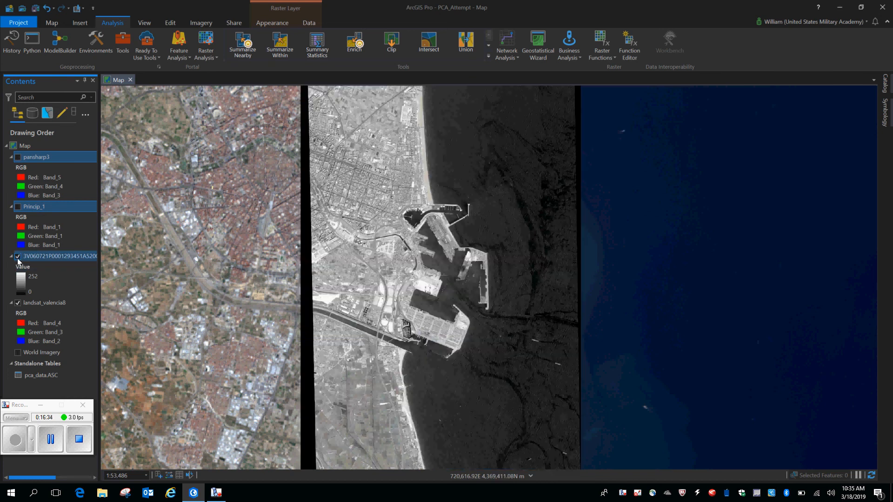
click(18, 257)
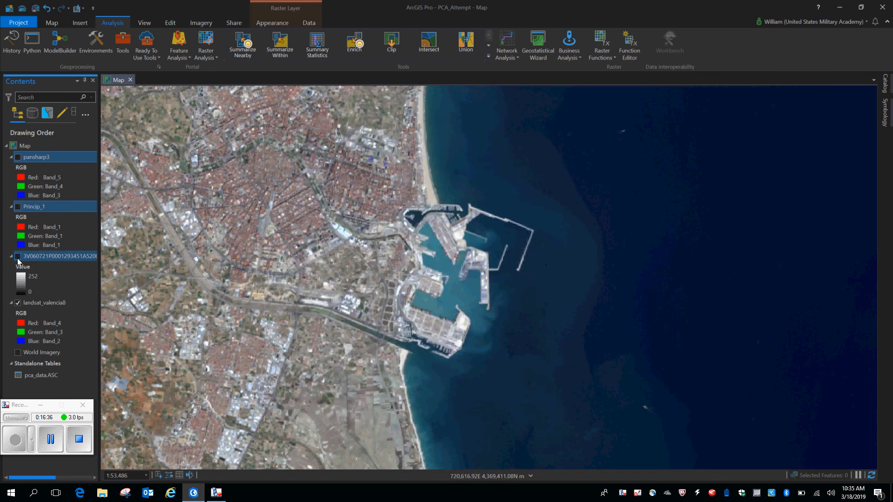
click(18, 256)
click(18, 256)
click(18, 257)
click(18, 257)
Show pansharp3 again and set the red channel of landsat_valencia8 to Band 5
click(17, 158)
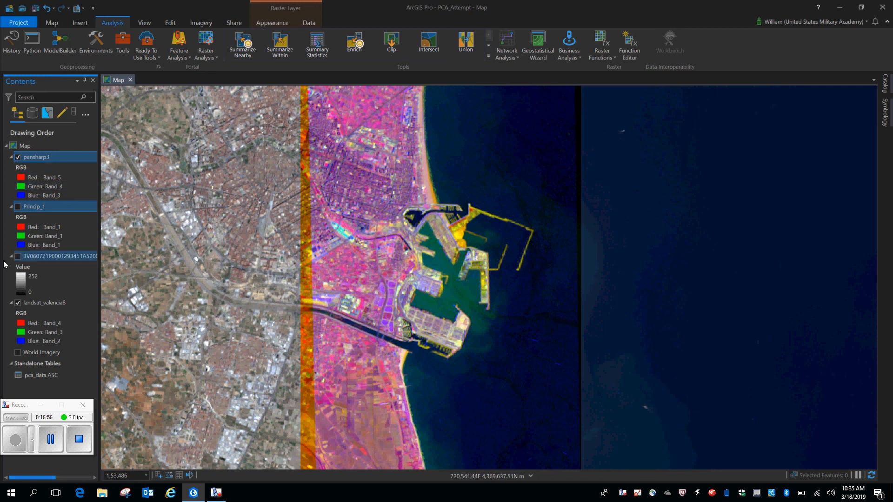
click(55, 327)
click(75, 367)
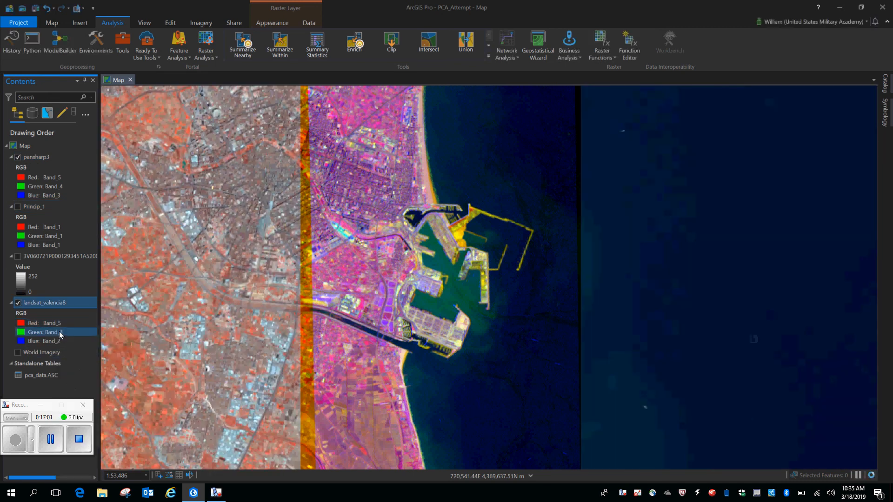
Set the green channel of landsat_valencia8 to Band 4 and its blue channel to Band 3
click(56, 332)
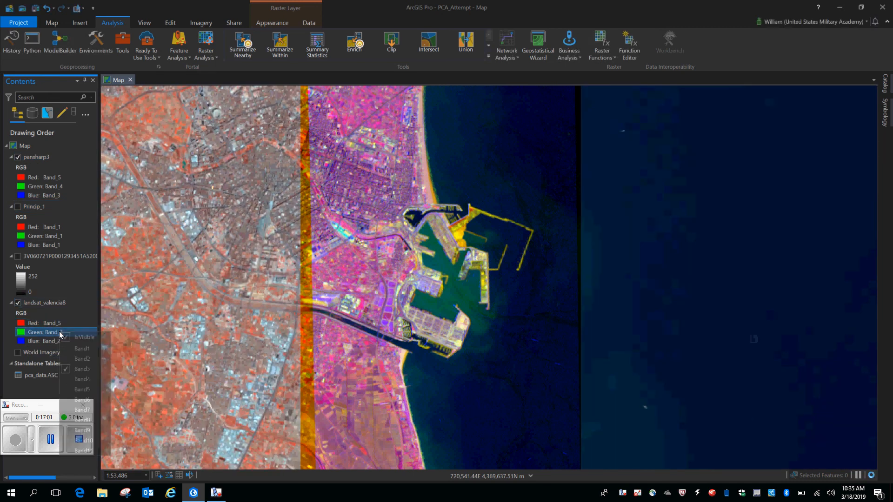
click(82, 379)
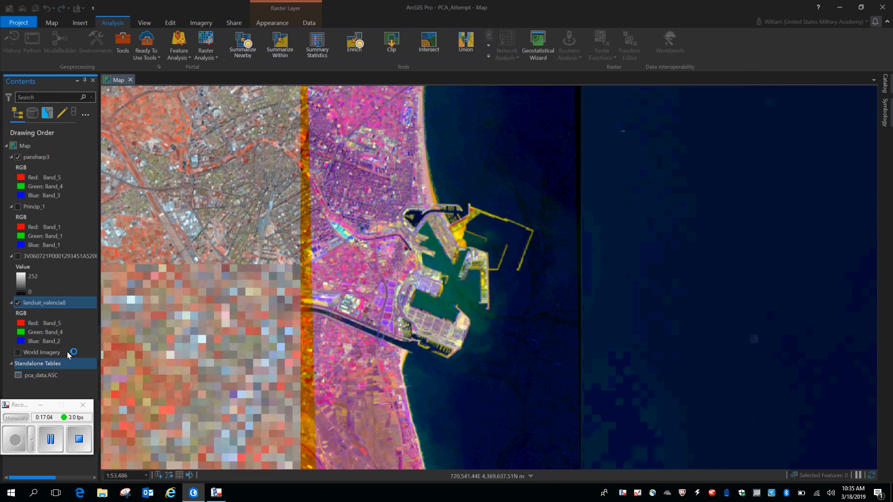
click(56, 341)
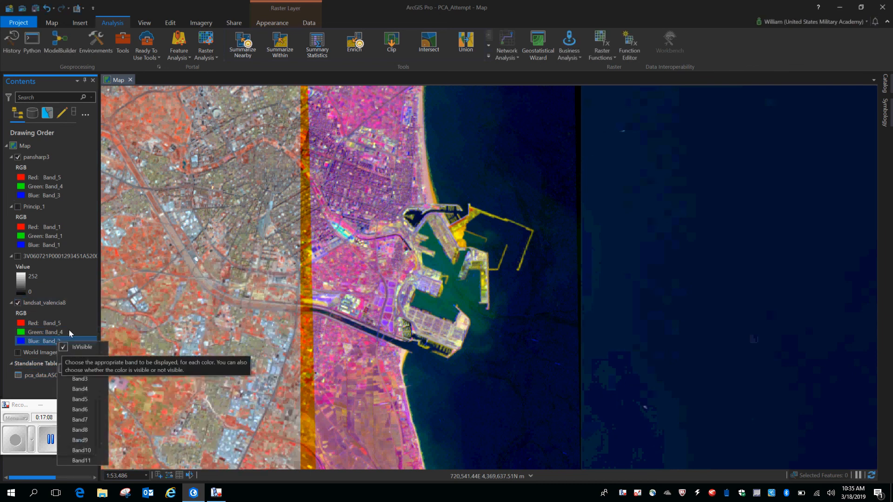
click(79, 379)
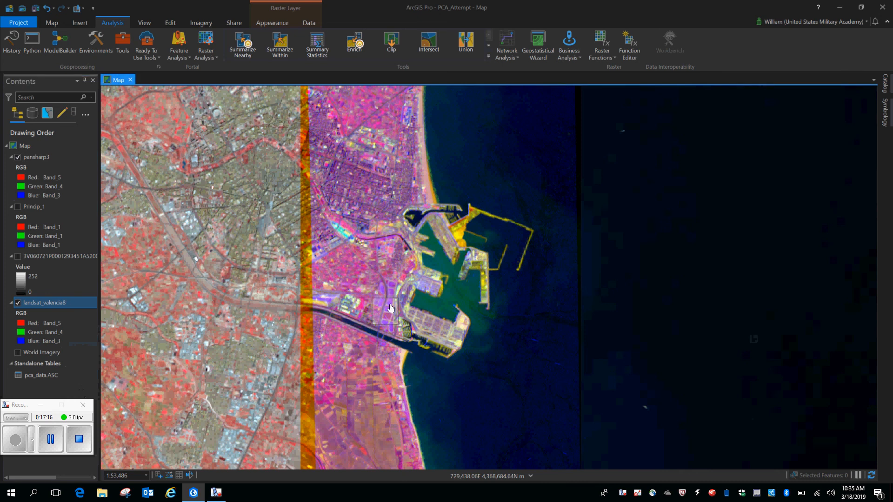
Toggle pansharp3 over landsat_valencia8 at the port's container terminal to compare their detail, leaving pansharp3 shown and returning to the wider coast
scroll(397, 303, up, 5)
scroll(399, 294, down, 3)
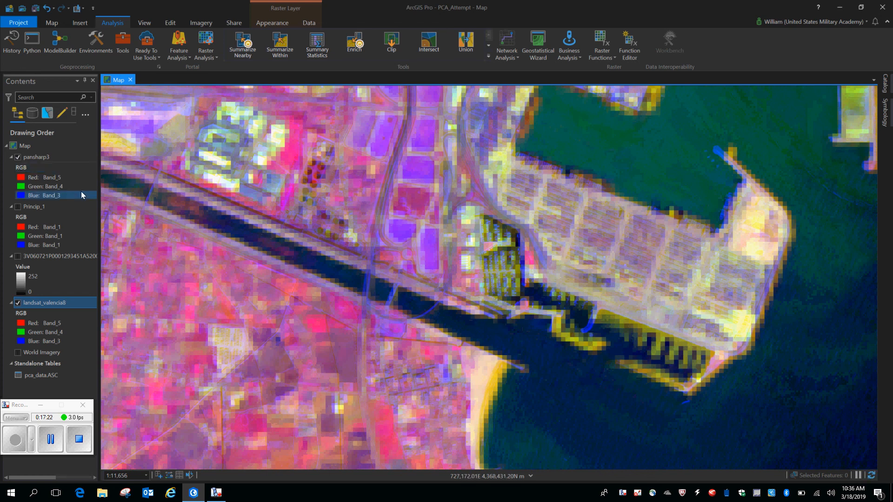
click(17, 157)
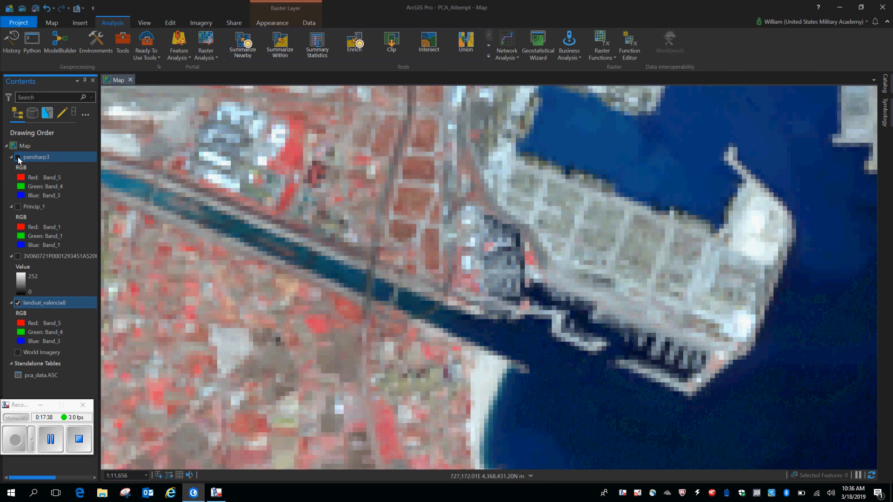
click(18, 157)
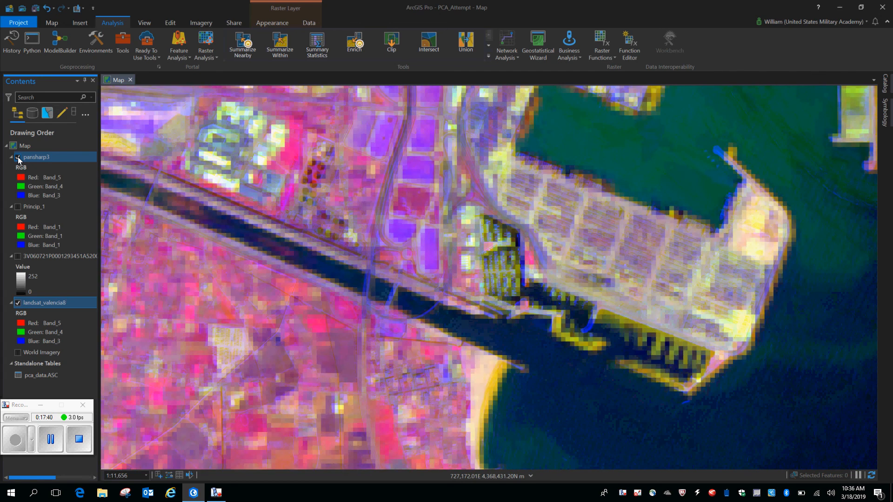
click(18, 158)
click(18, 158)
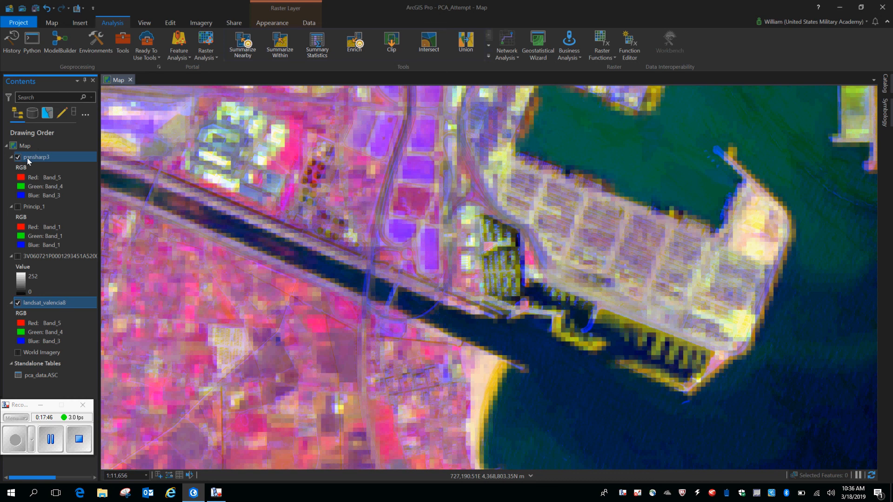
click(18, 158)
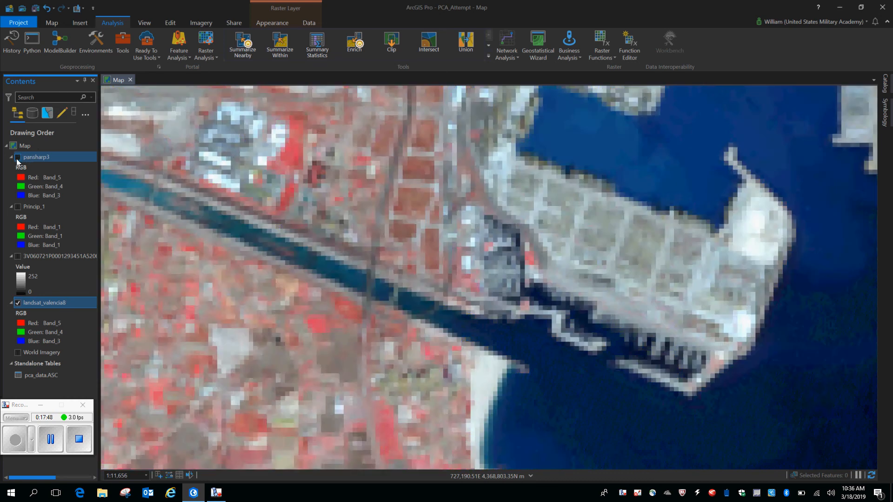
click(17, 159)
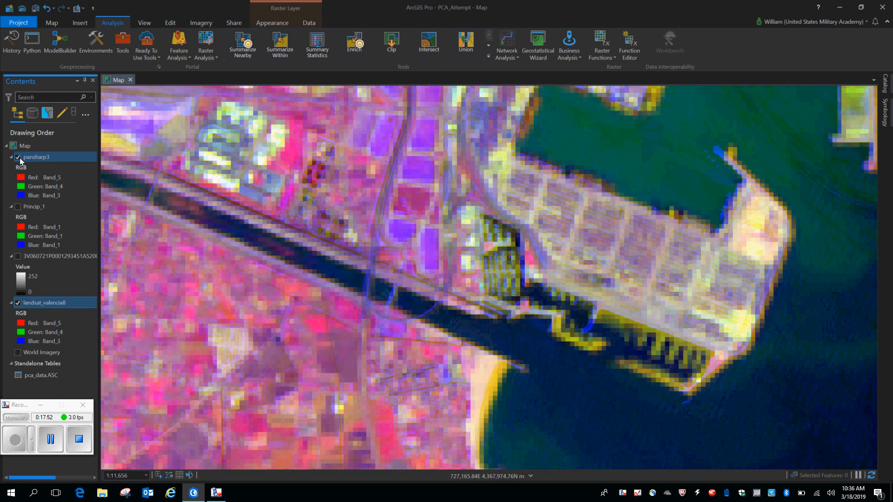
click(18, 158)
click(18, 158)
click(18, 158)
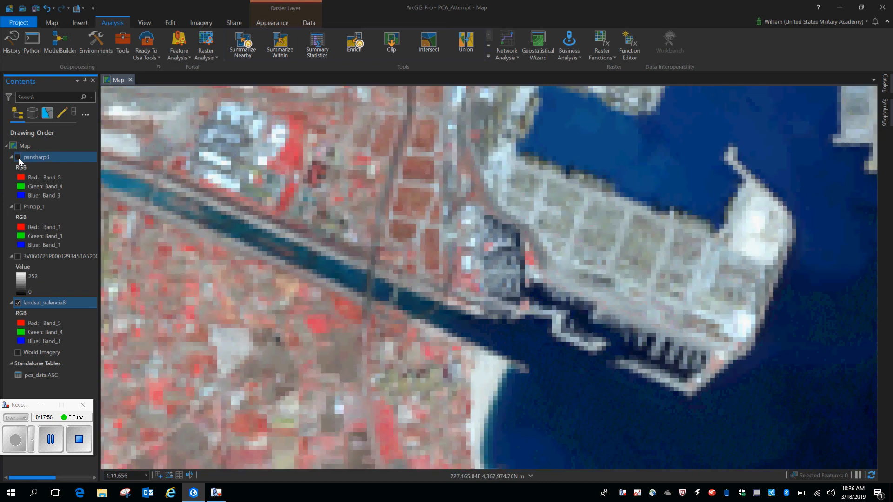
click(19, 158)
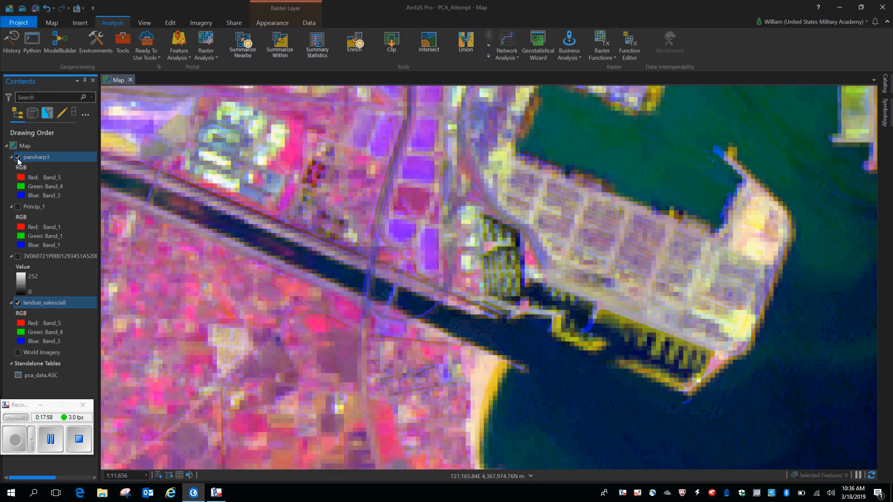
scroll(595, 266, down, 6)
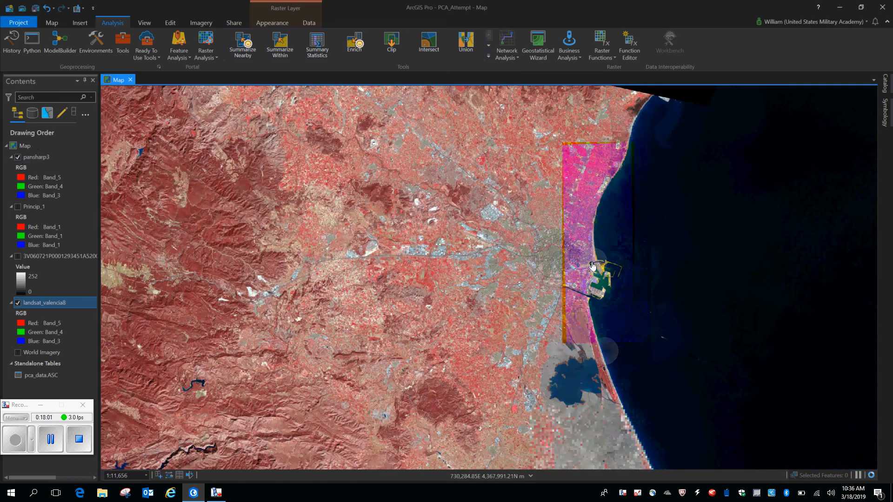